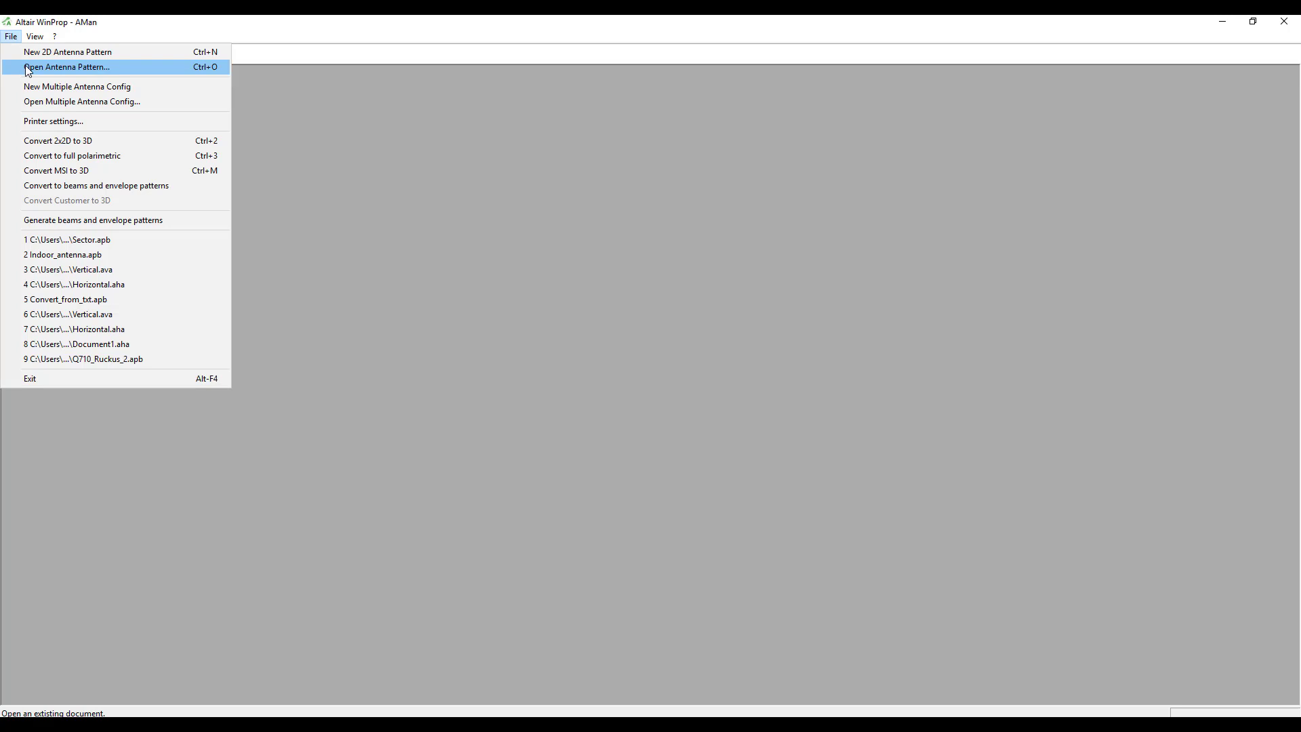
# Step: Open router.aha to show the horizontal router pattern as a polar Phi plot
pyautogui.click(27, 68)
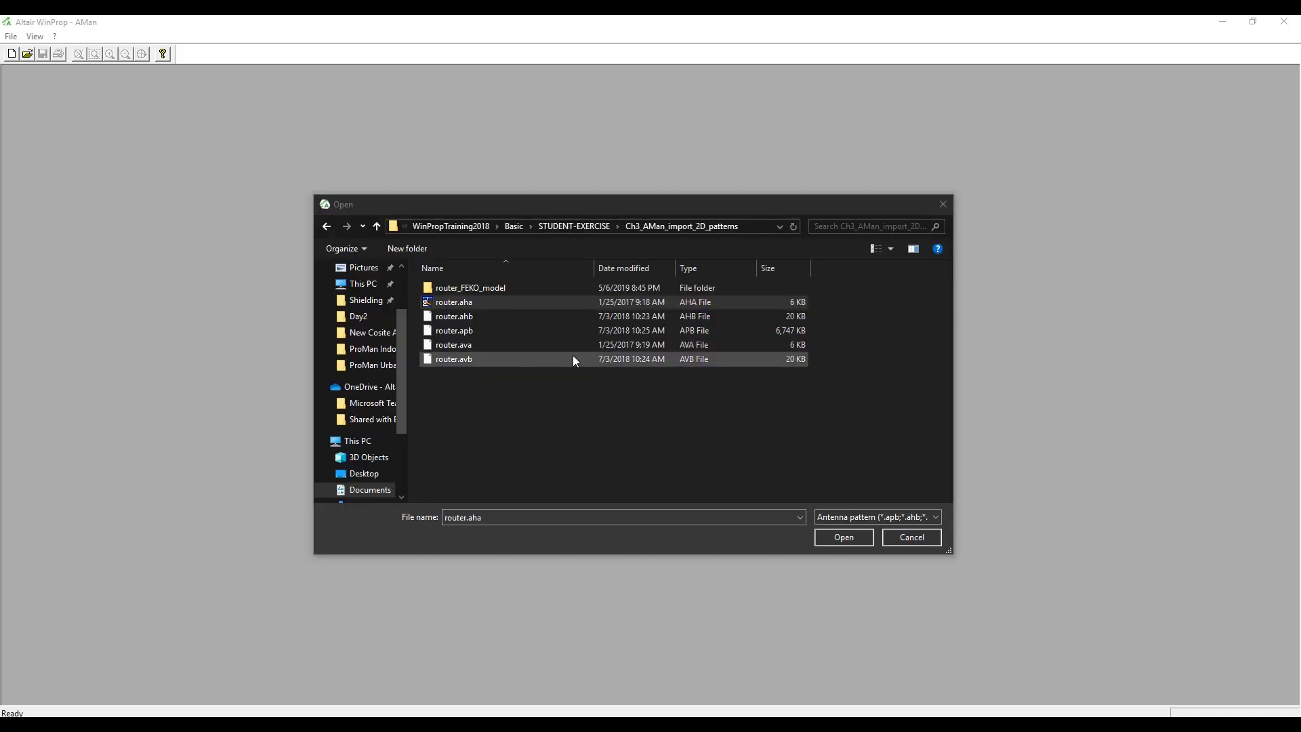
pyautogui.click(471, 302)
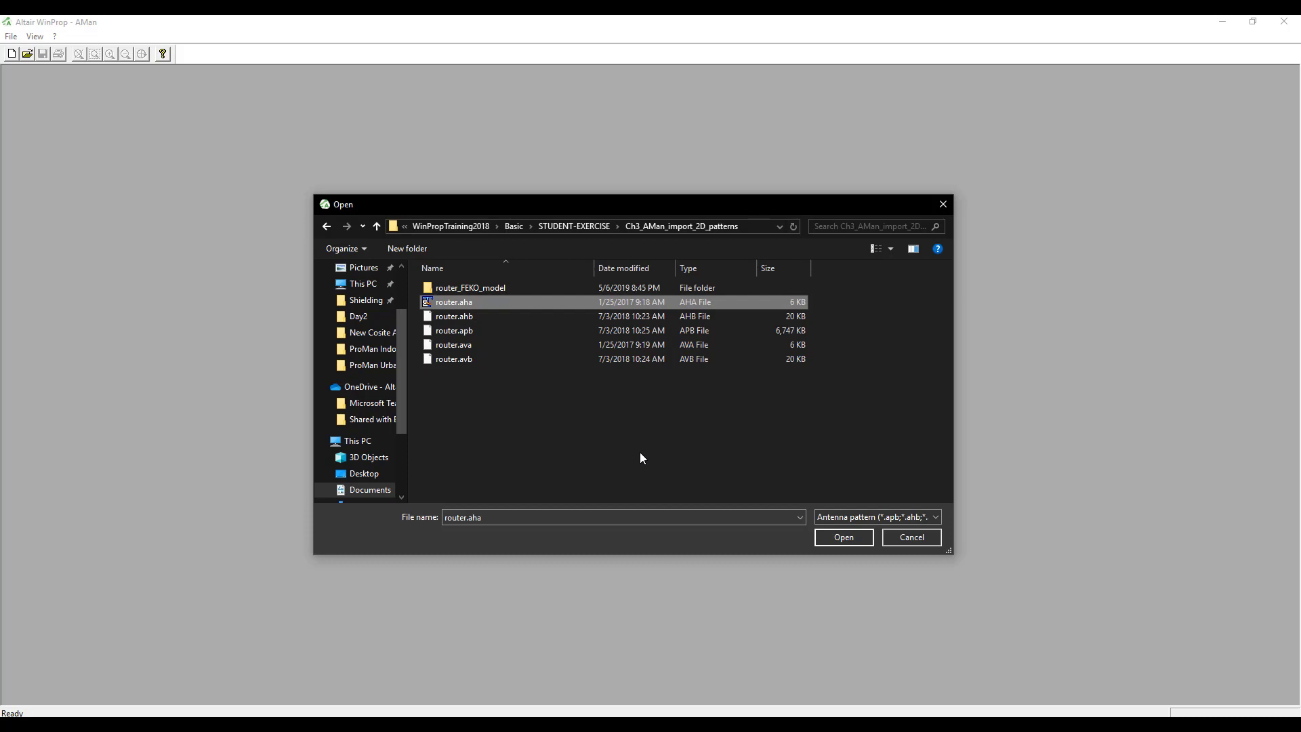
pyautogui.click(853, 539)
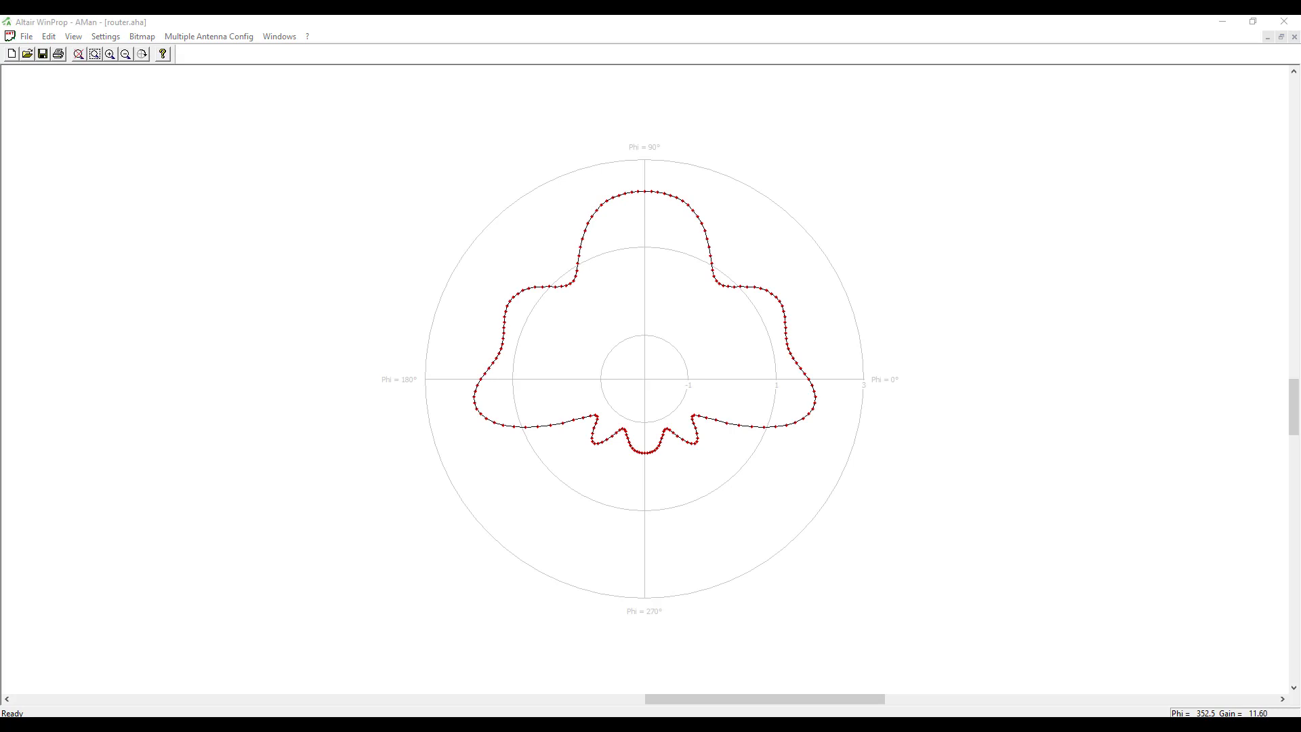
# Step: Open router.ava to show the vertical router pattern as a polar Theta plot
pyautogui.click(27, 38)
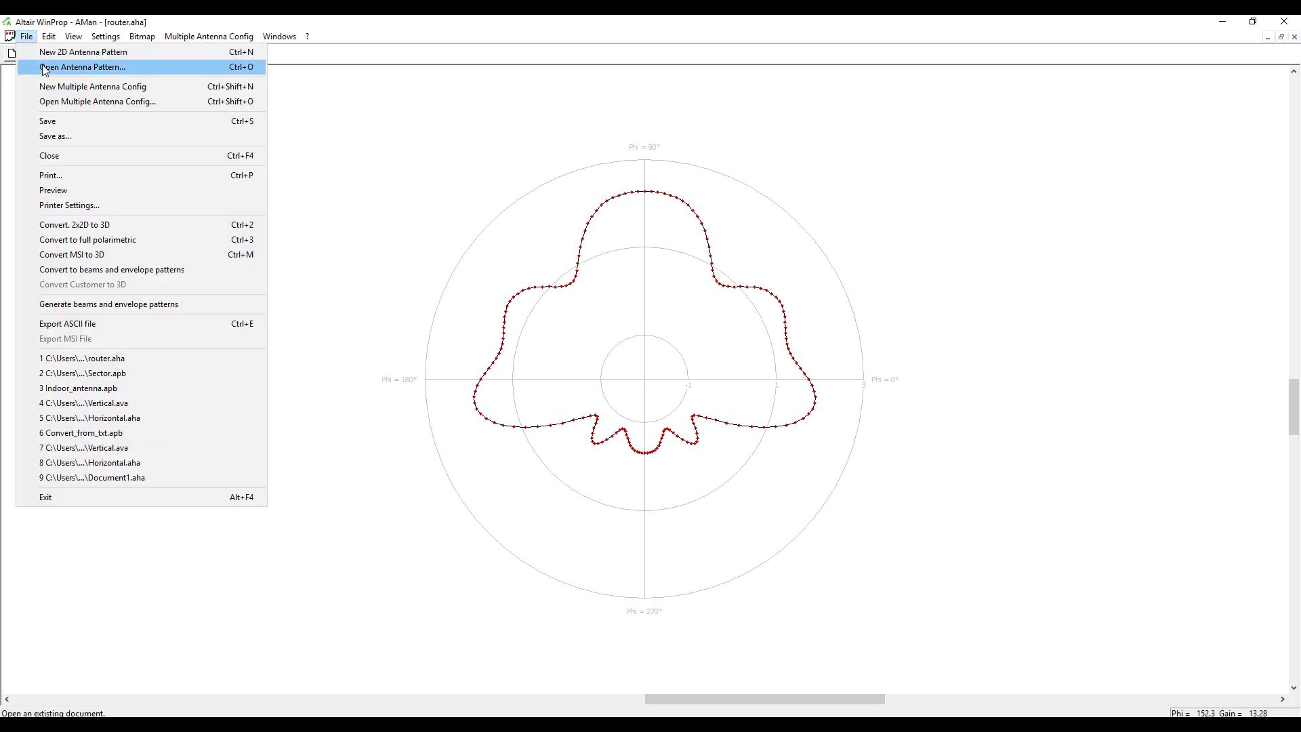
pyautogui.click(44, 68)
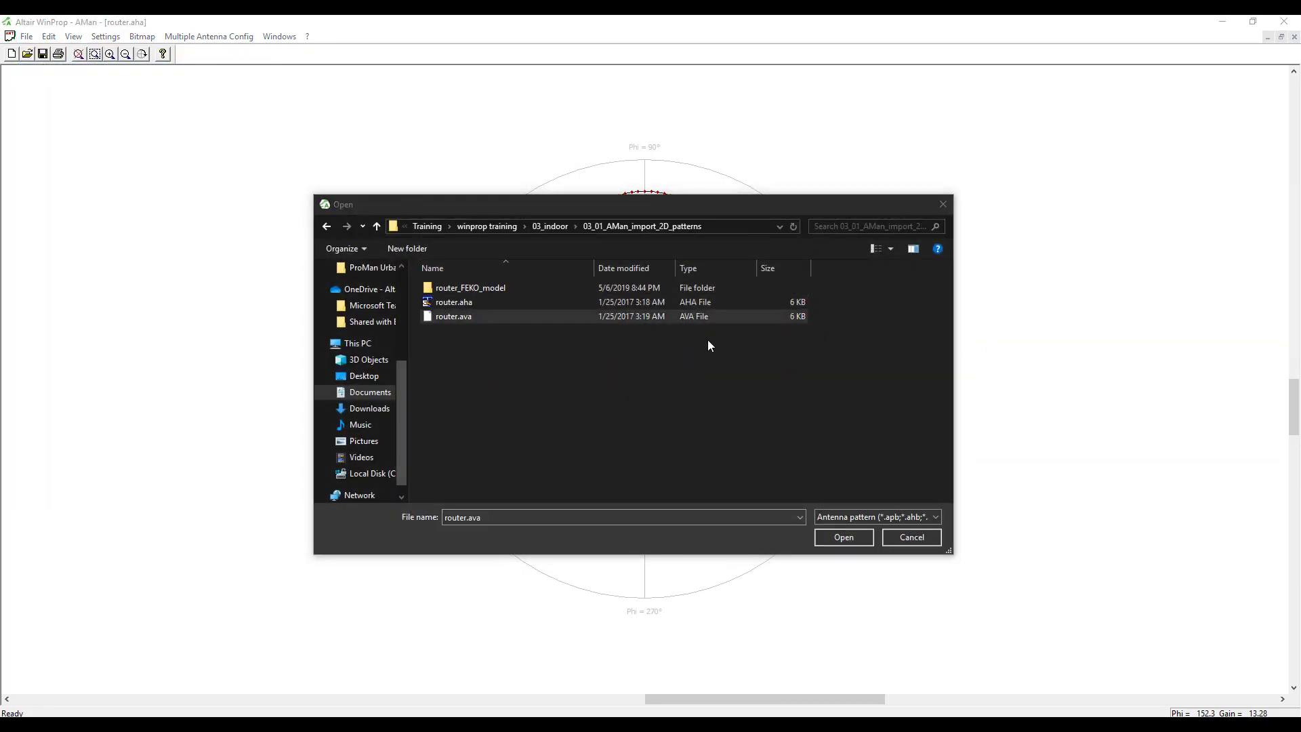
pyautogui.click(456, 318)
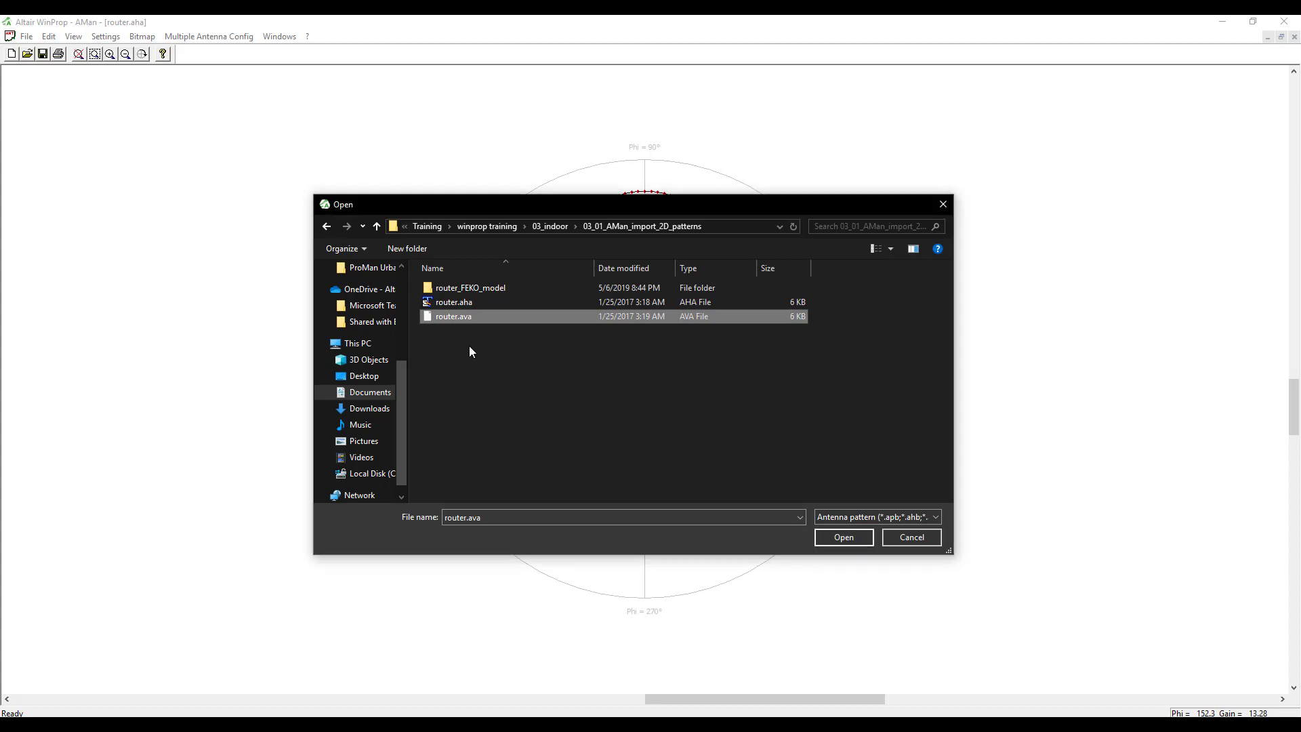
pyautogui.click(842, 537)
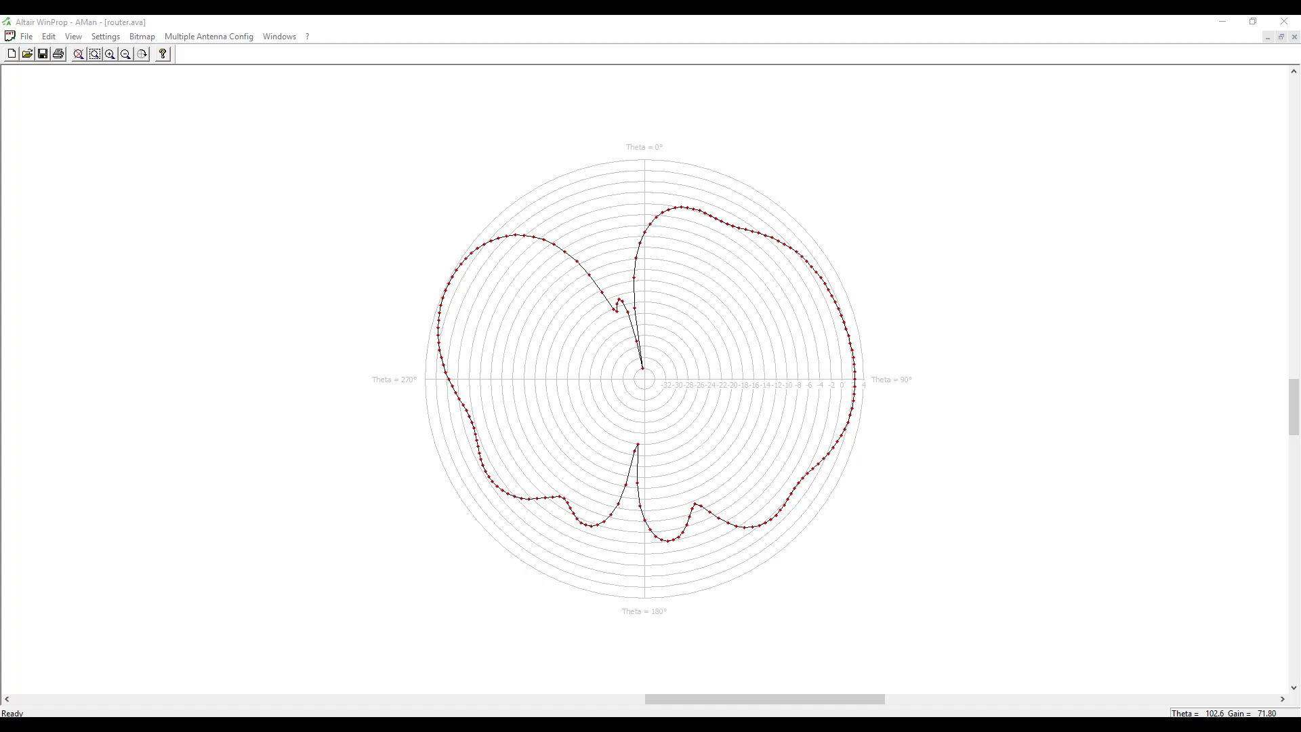
# Step: Tile the router.aha and router.ava windows side by side, then maximize router.aha
pyautogui.click(279, 37)
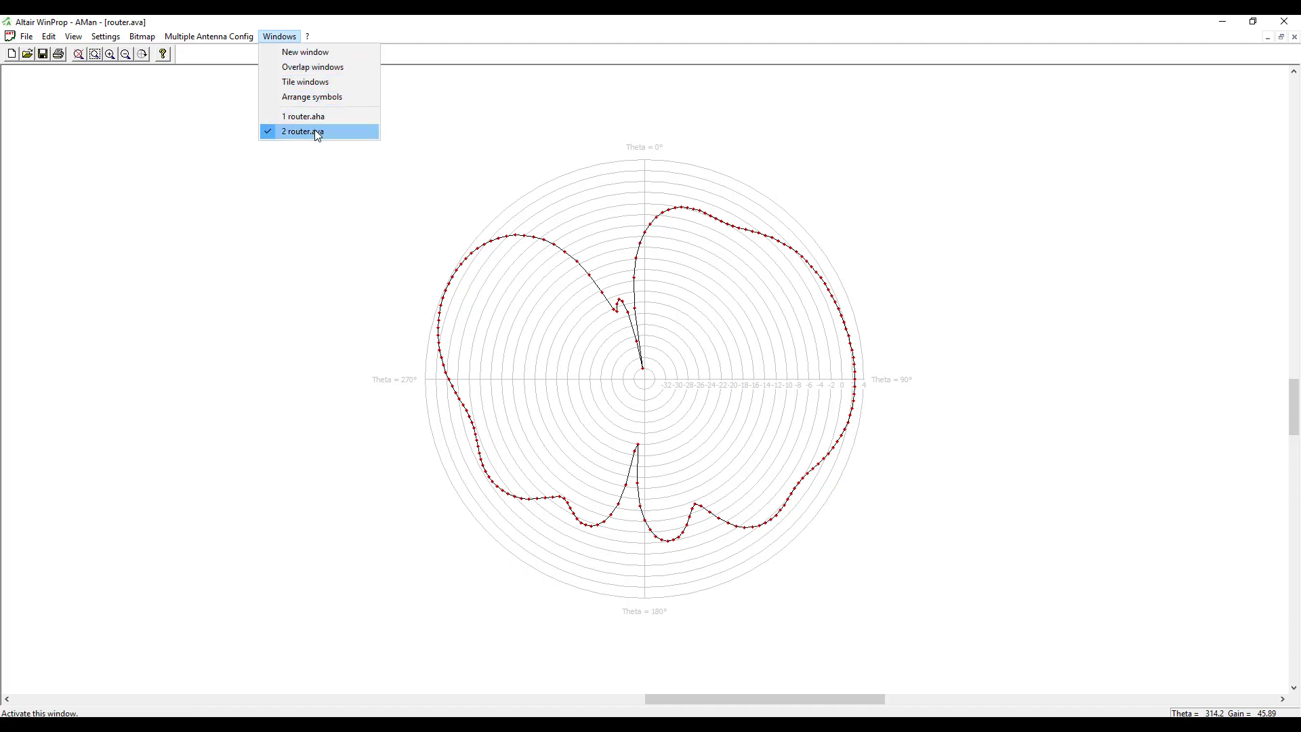
pyautogui.click(306, 83)
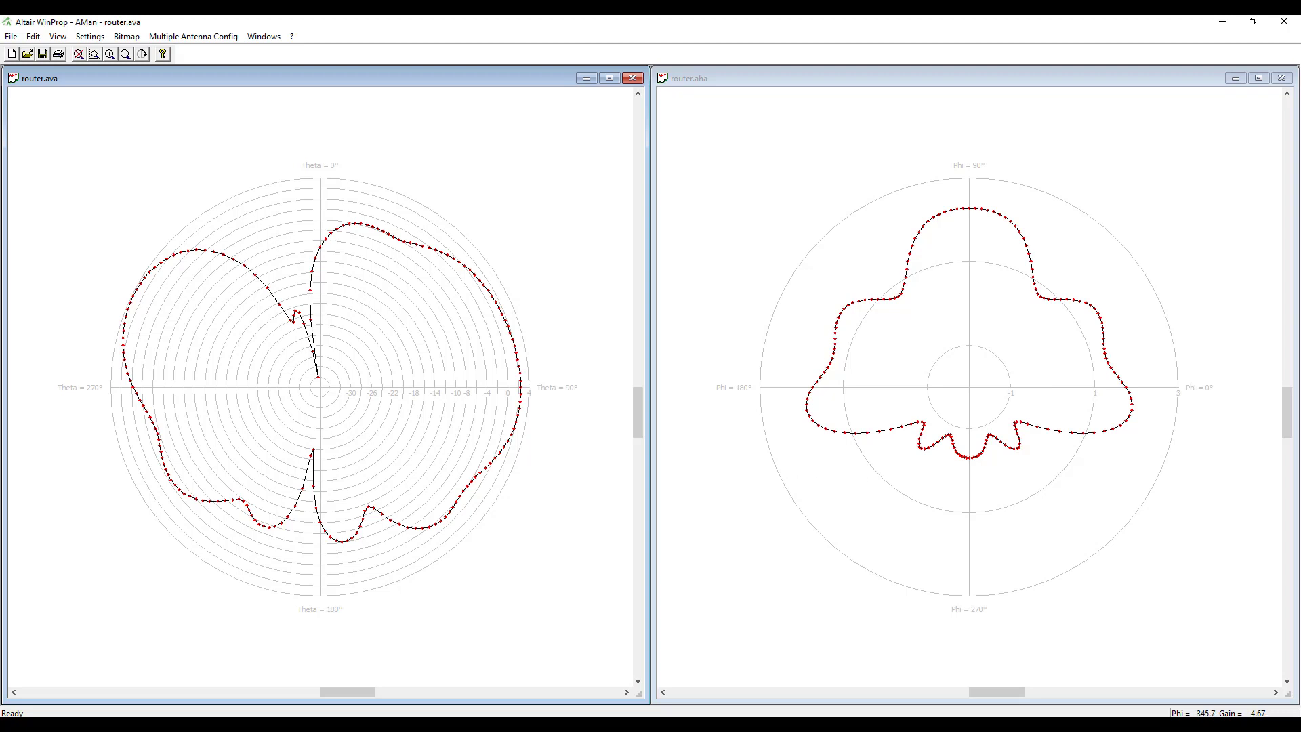
pyautogui.click(1258, 78)
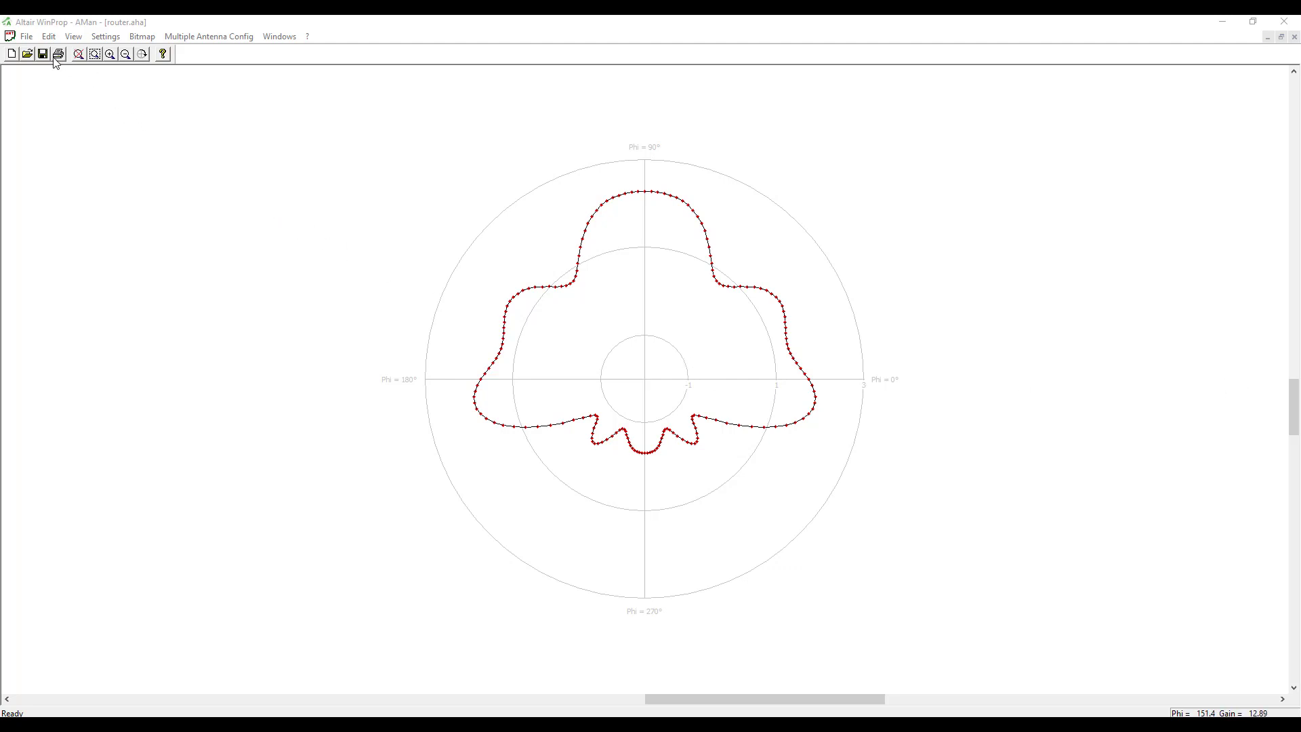
# Step: Save the horizontal pattern as router.ahb in Horizontal Antenna pattern (*.ahb) format
pyautogui.click(27, 38)
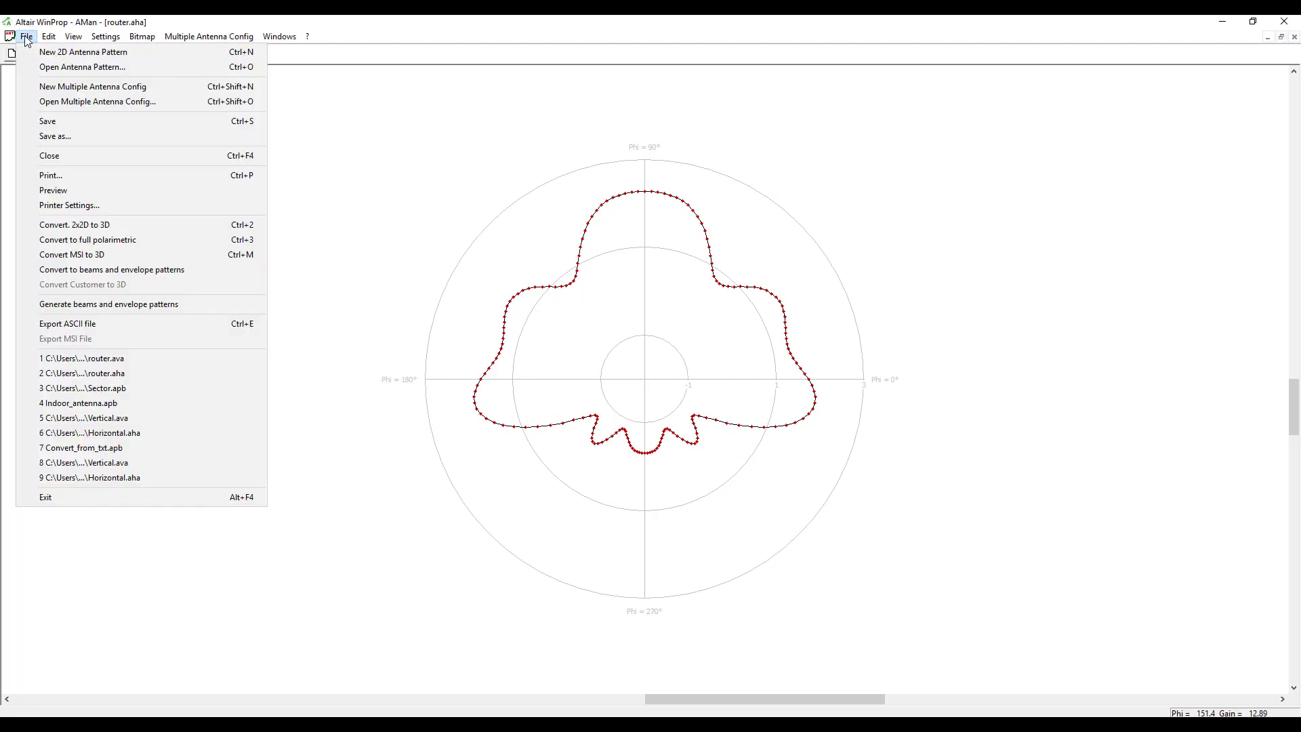
pyautogui.click(60, 137)
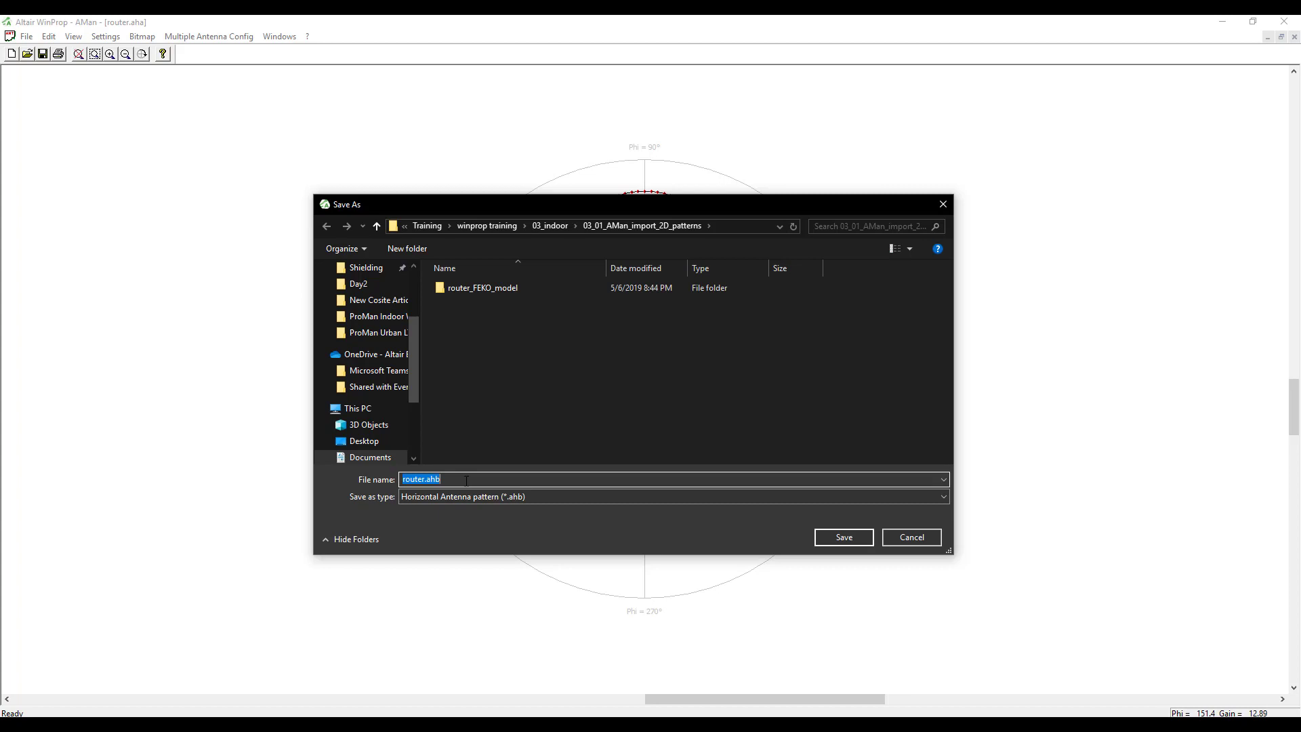
pyautogui.click(827, 538)
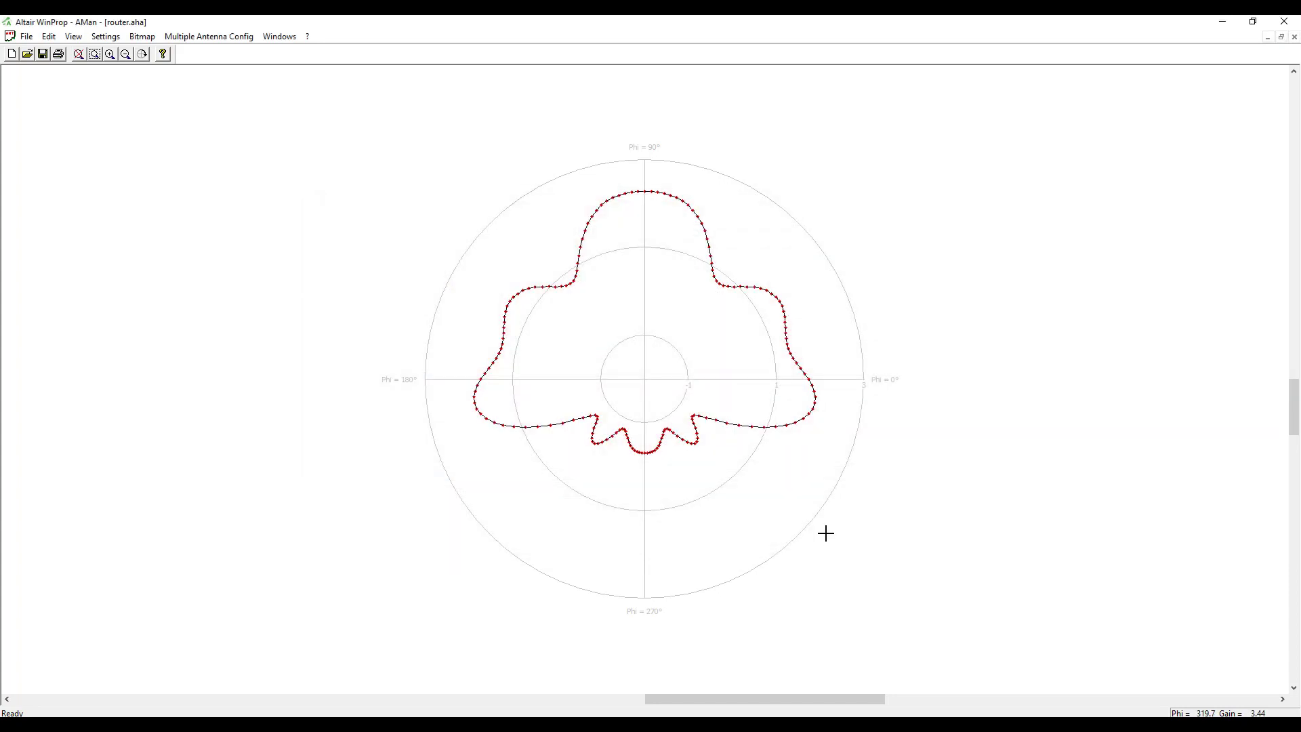
pyautogui.click(279, 40)
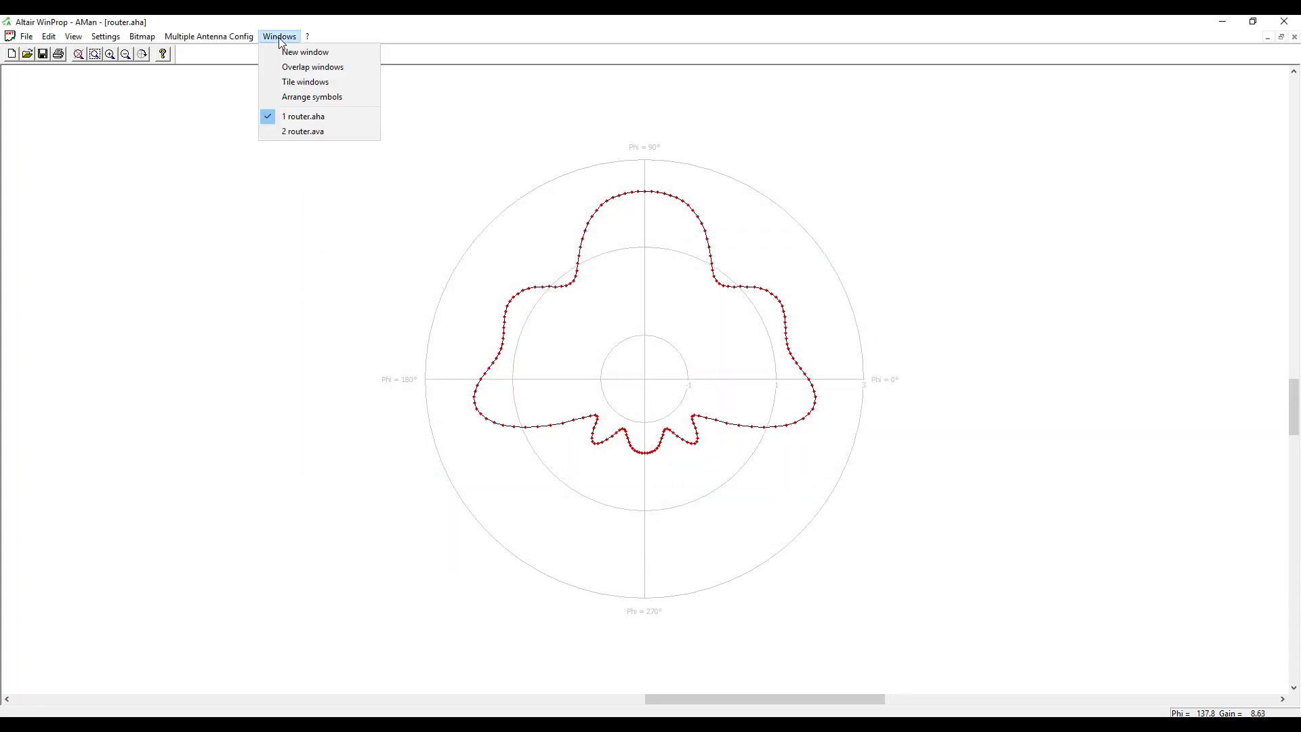
# Step: Switch to router.ava and save it as router.avb in Vertical Antenna pattern (*.avb) format
pyautogui.click(304, 133)
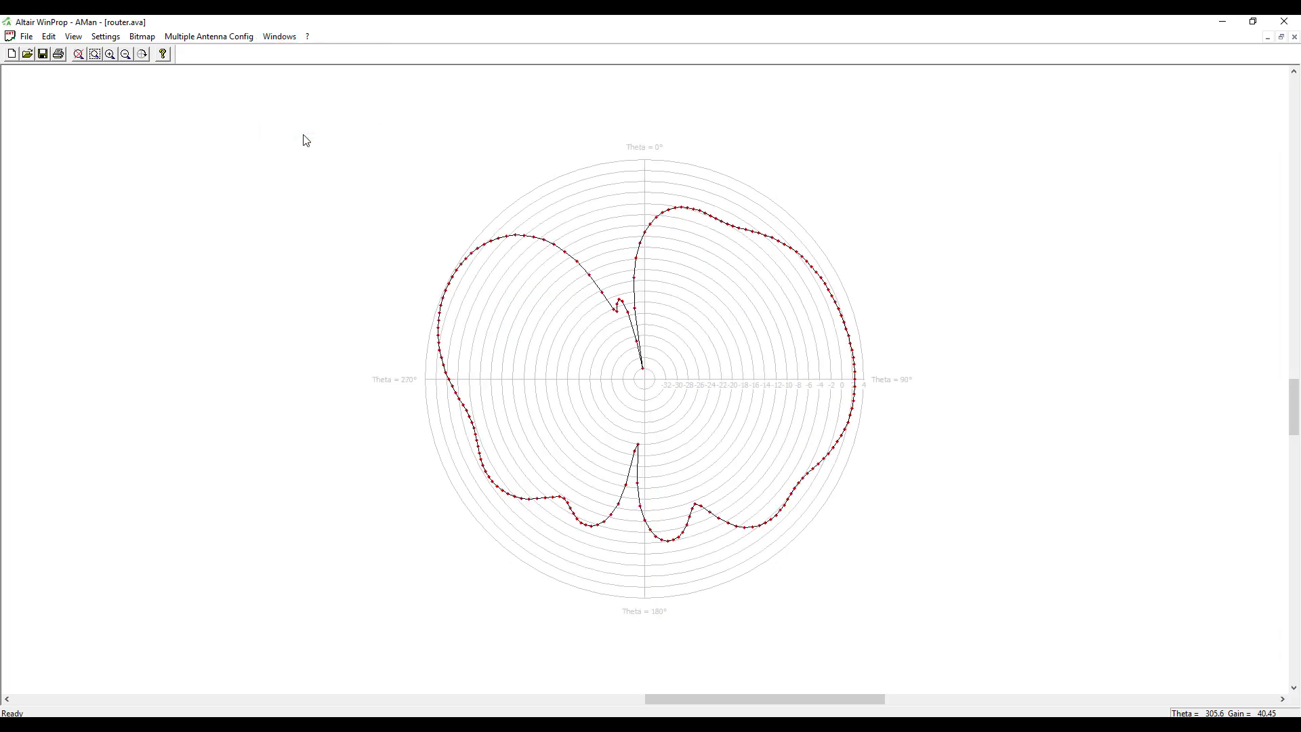
pyautogui.click(27, 38)
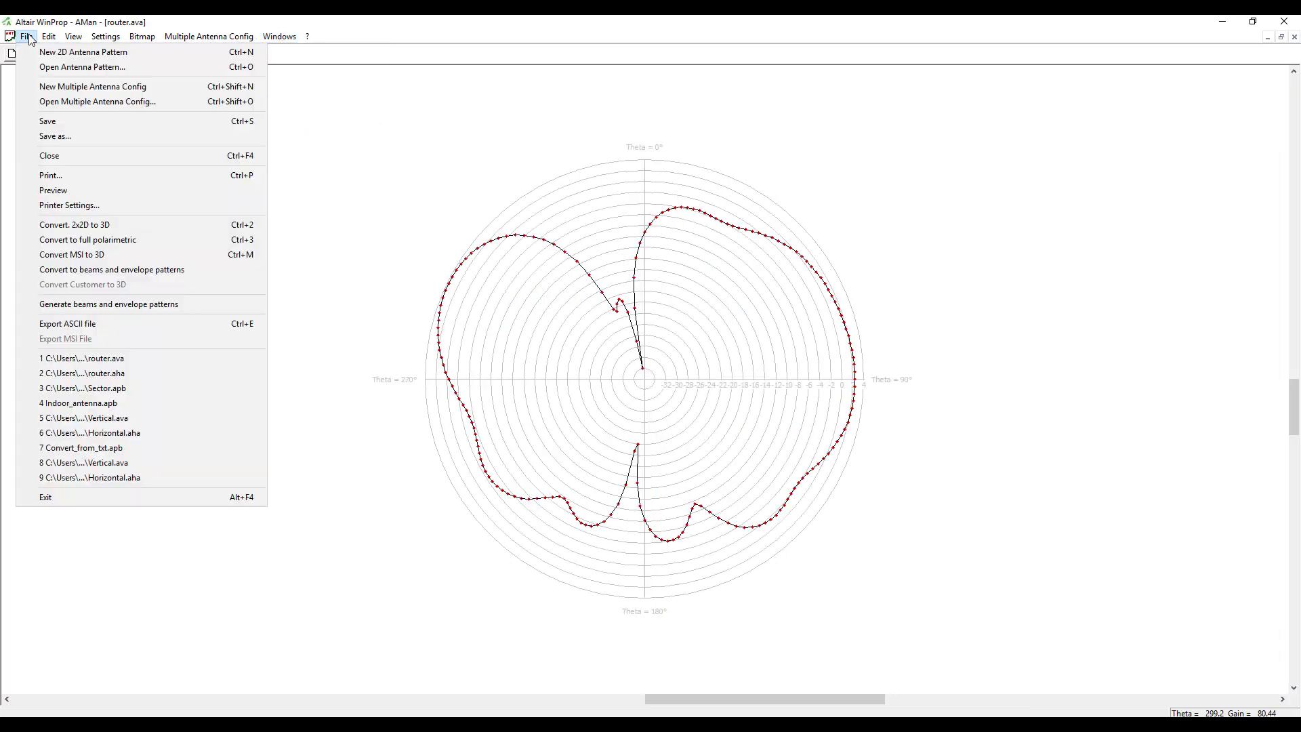
pyautogui.click(64, 136)
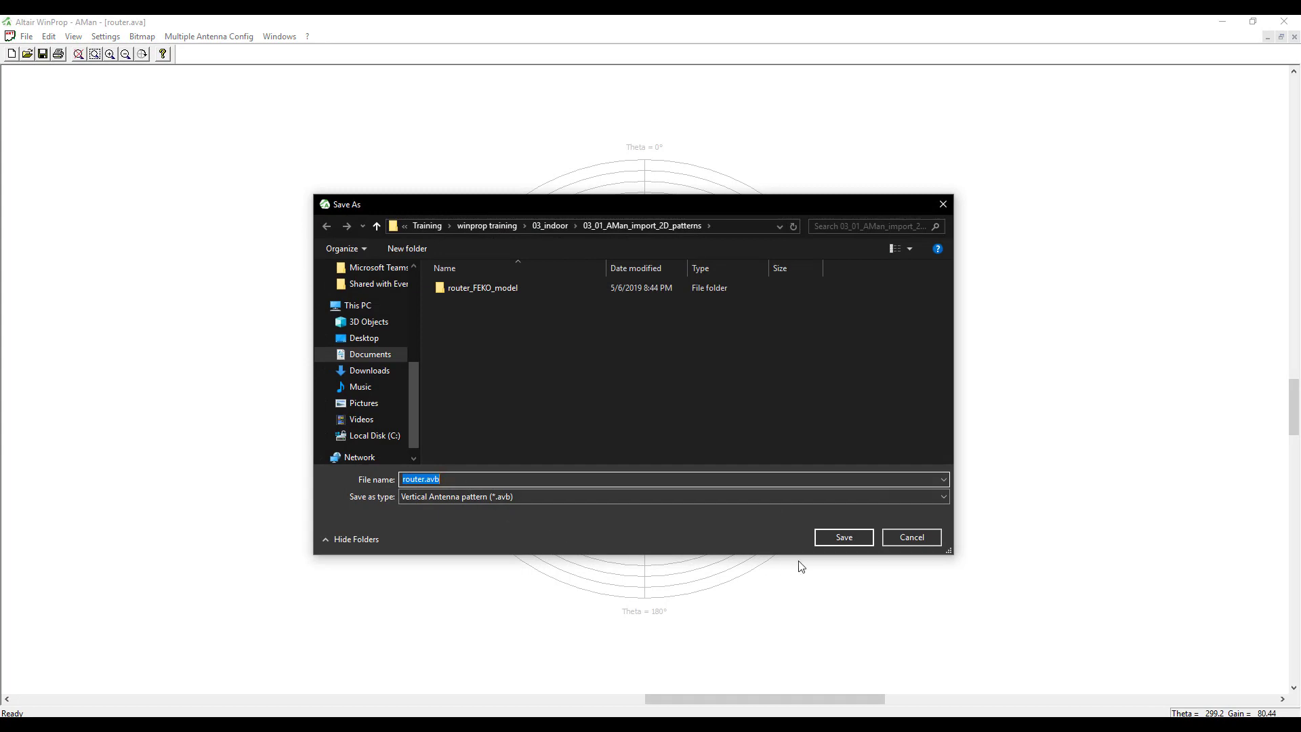
pyautogui.click(843, 538)
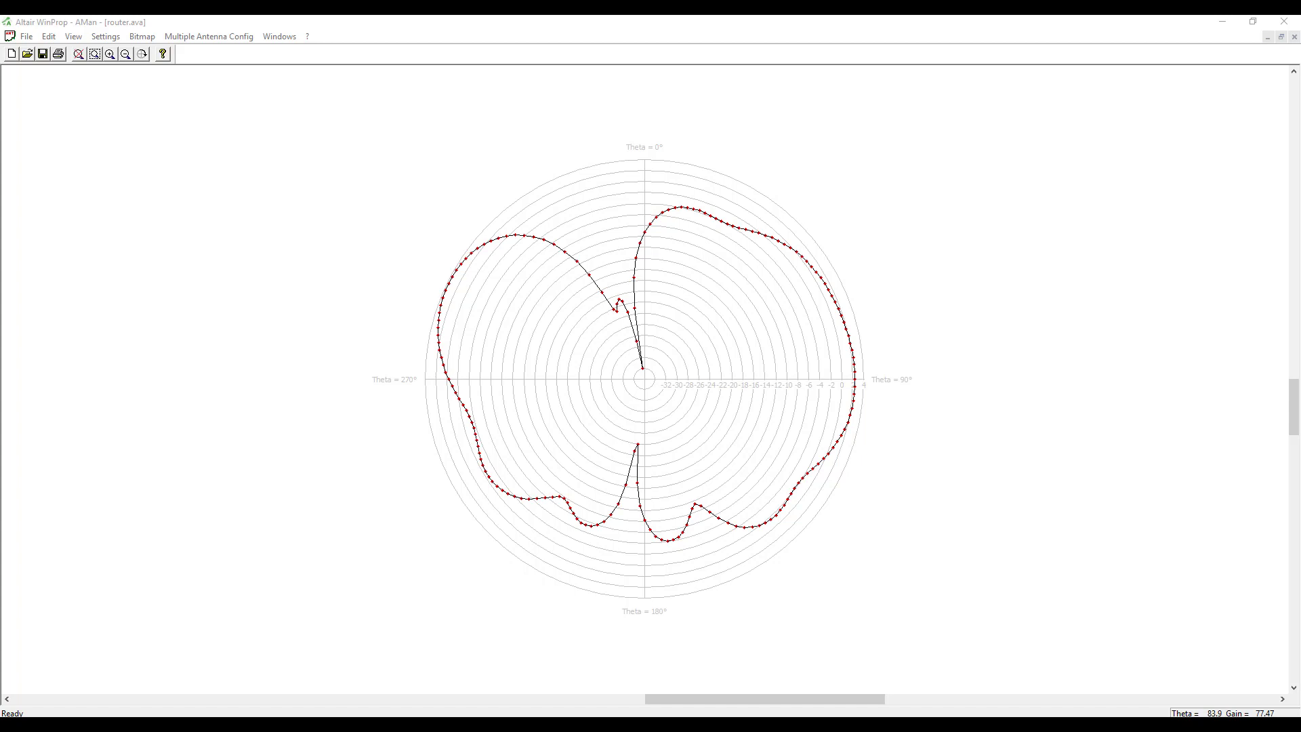
# Step: Start the 2D-to-3D conversion using Horizontal Projection Interpolation with 1-degree increments
pyautogui.click(27, 37)
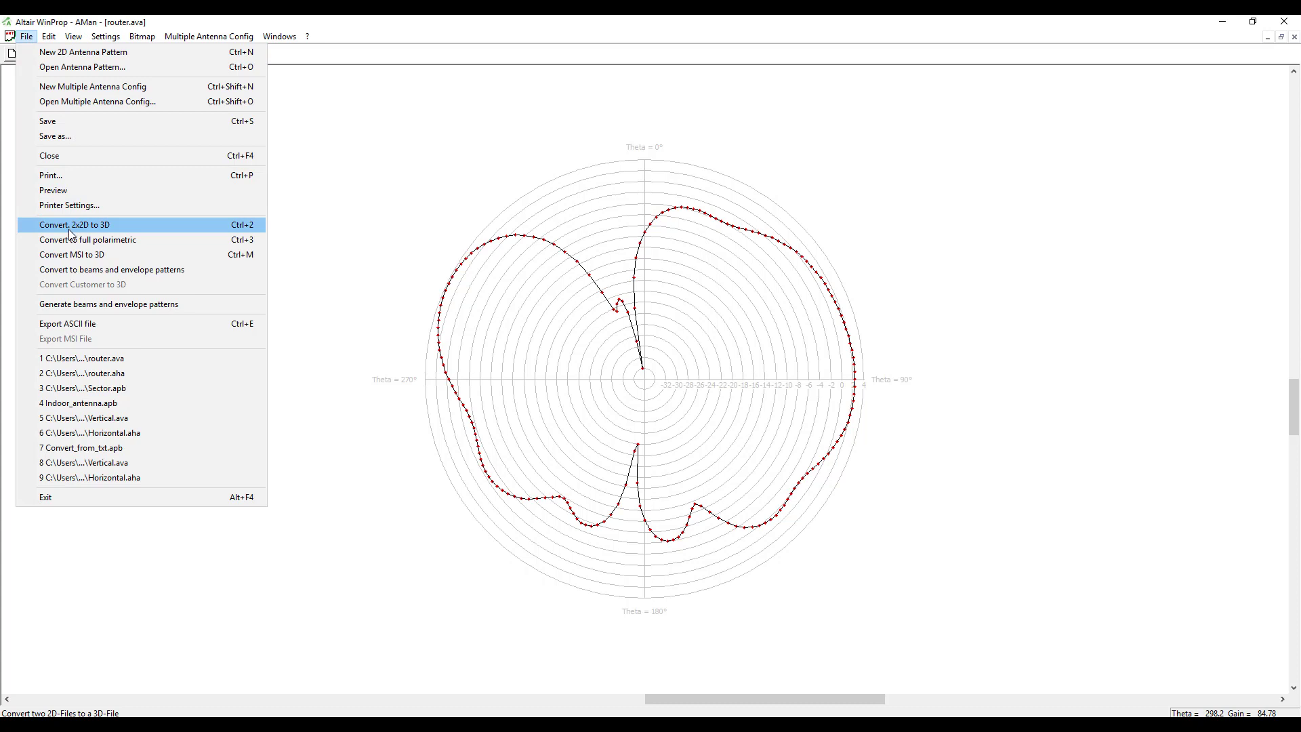
pyautogui.click(119, 225)
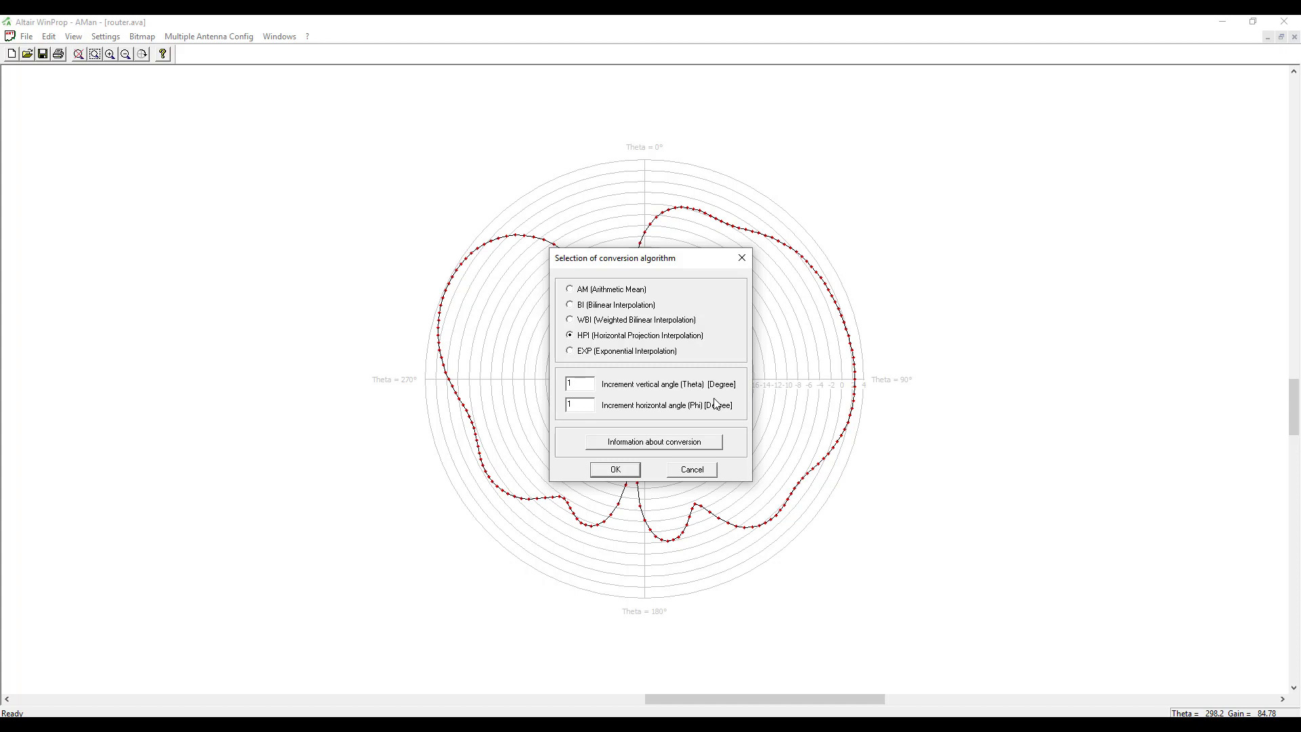
pyautogui.click(614, 470)
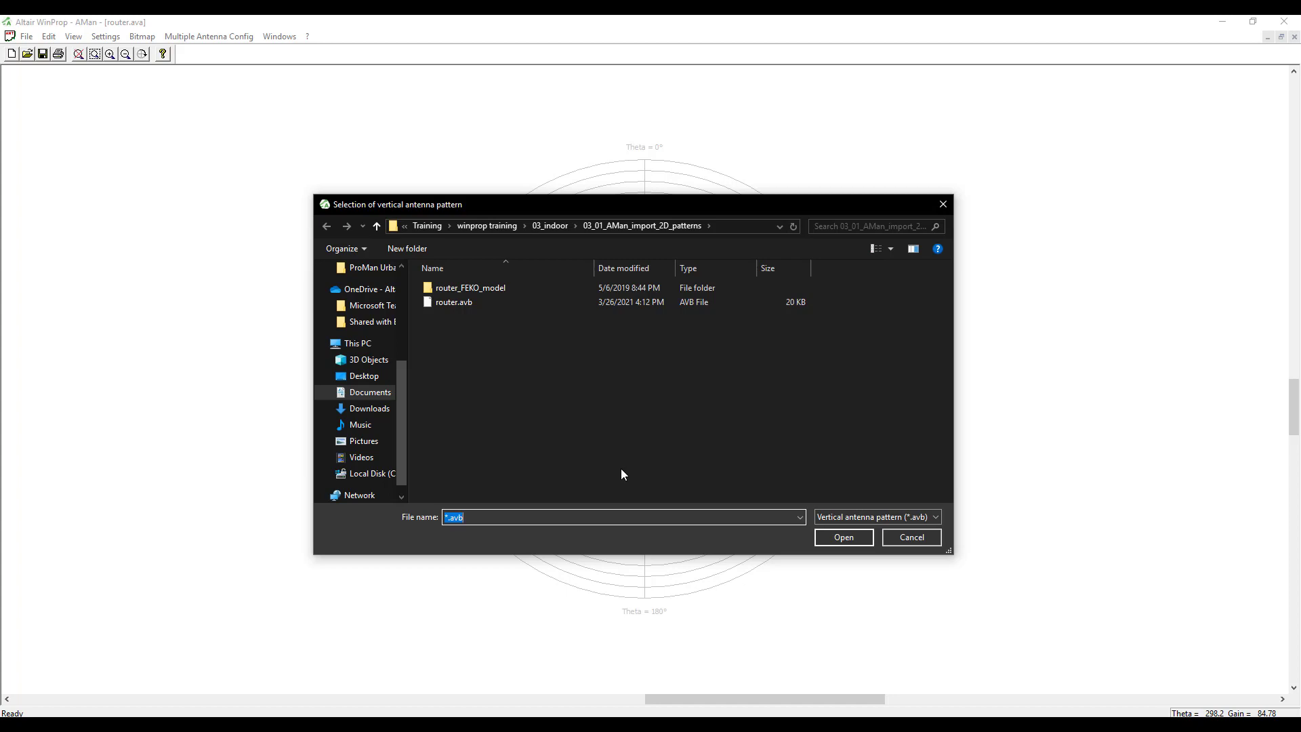
# Step: Choose router.avb as the vertical and router.ahb as the horizontal input pattern
pyautogui.click(467, 304)
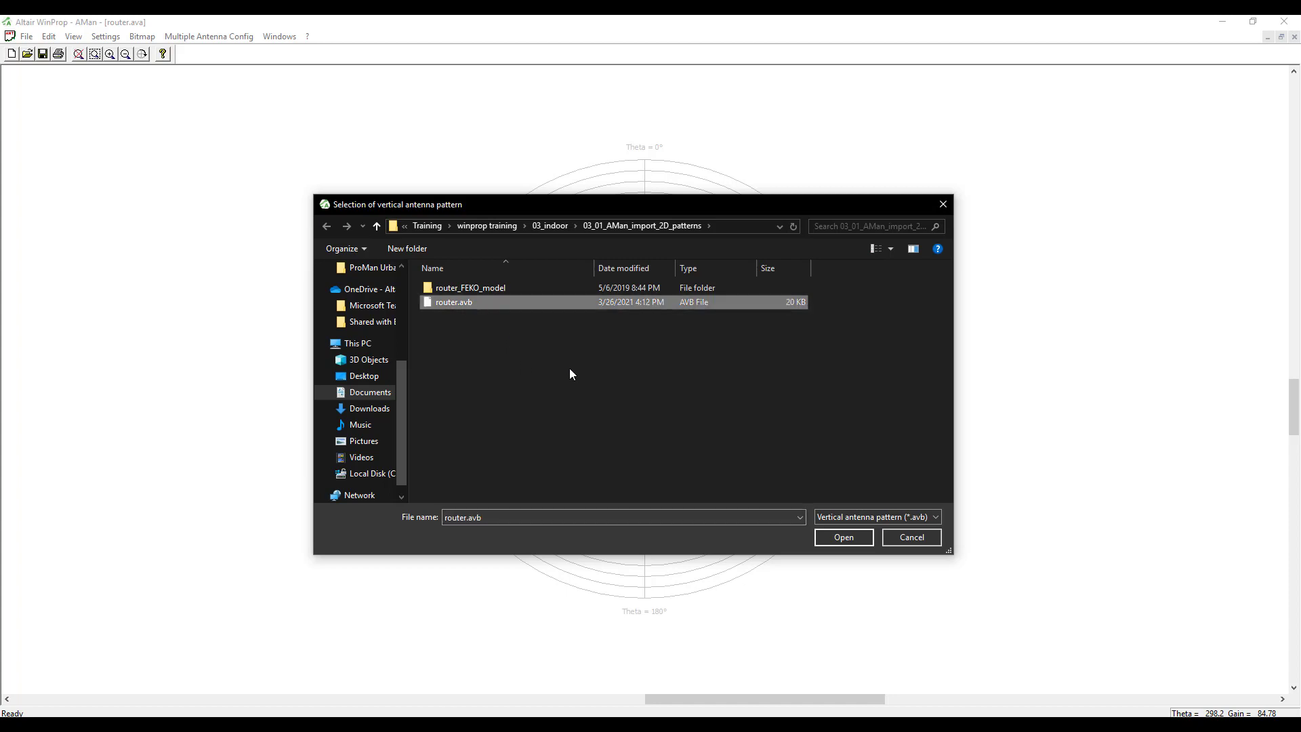
pyautogui.click(844, 536)
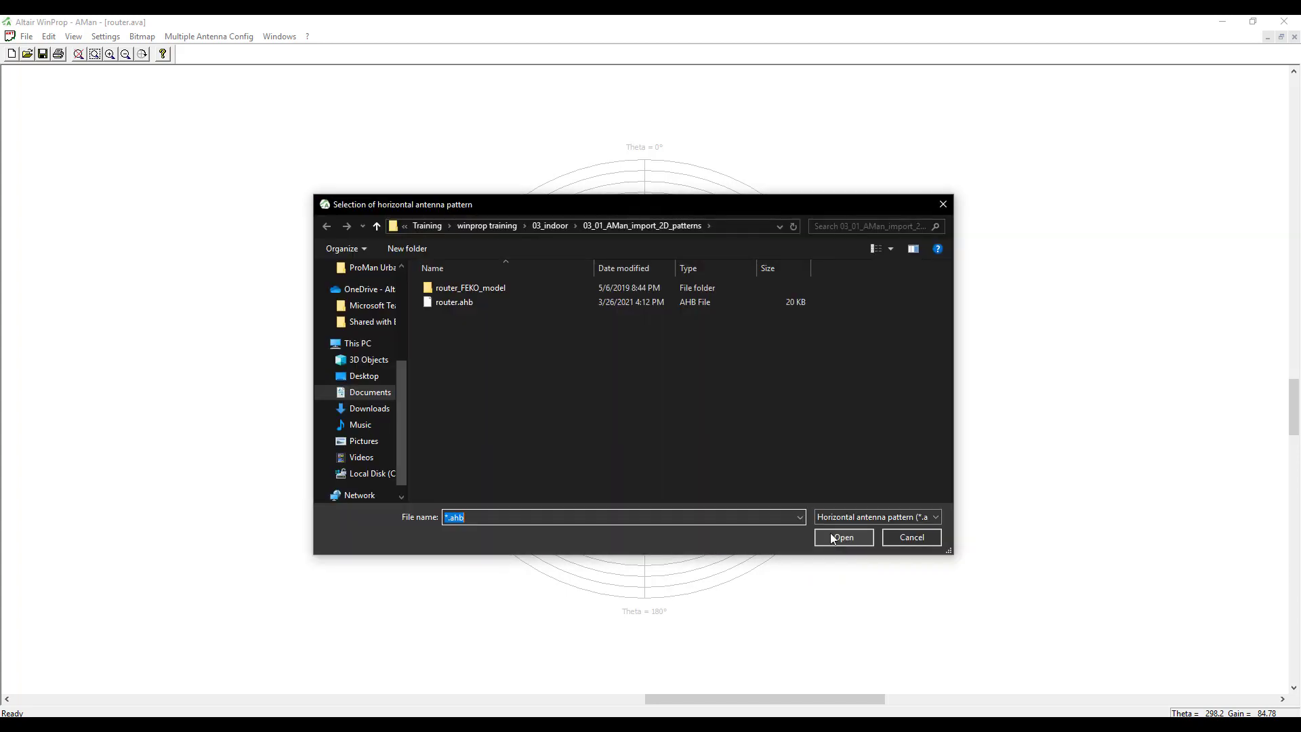
pyautogui.click(470, 303)
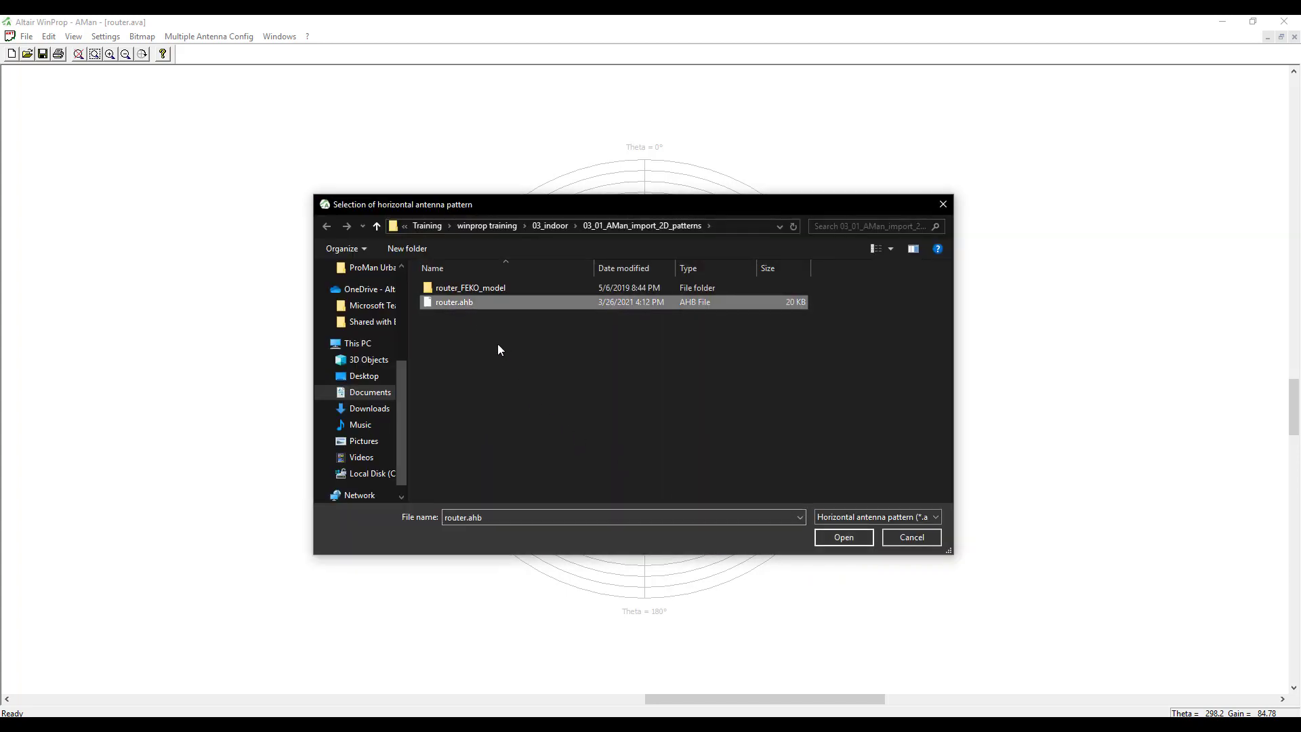
pyautogui.click(844, 537)
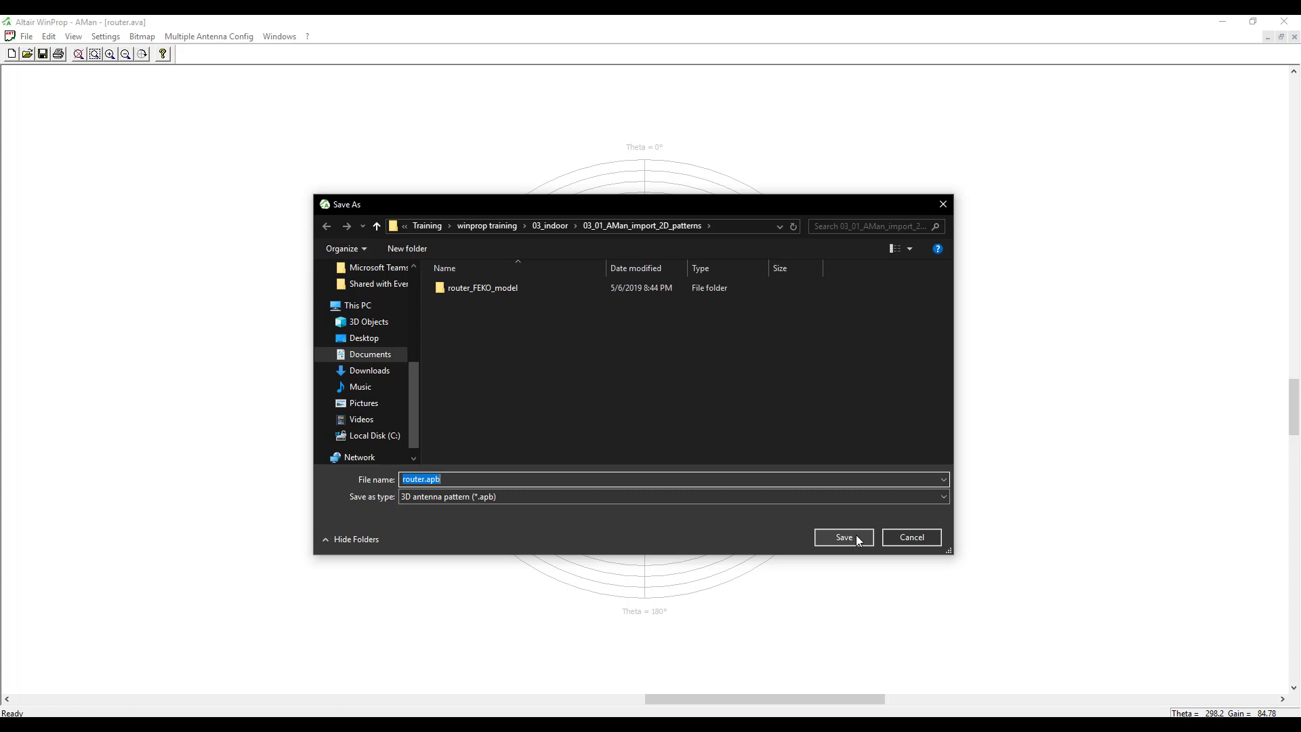
# Step: Save the converted 3D antenna pattern as router_1.apb
pyautogui.write('router')
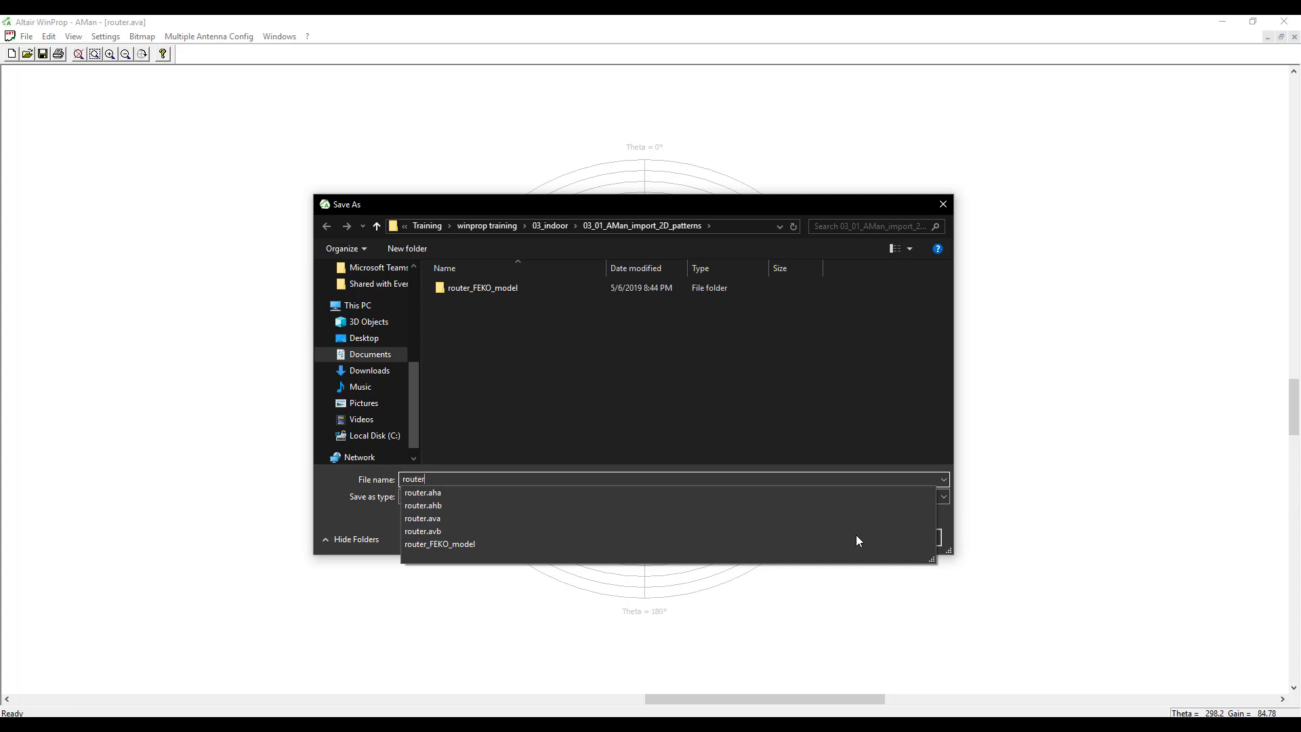
pyautogui.write('_1')
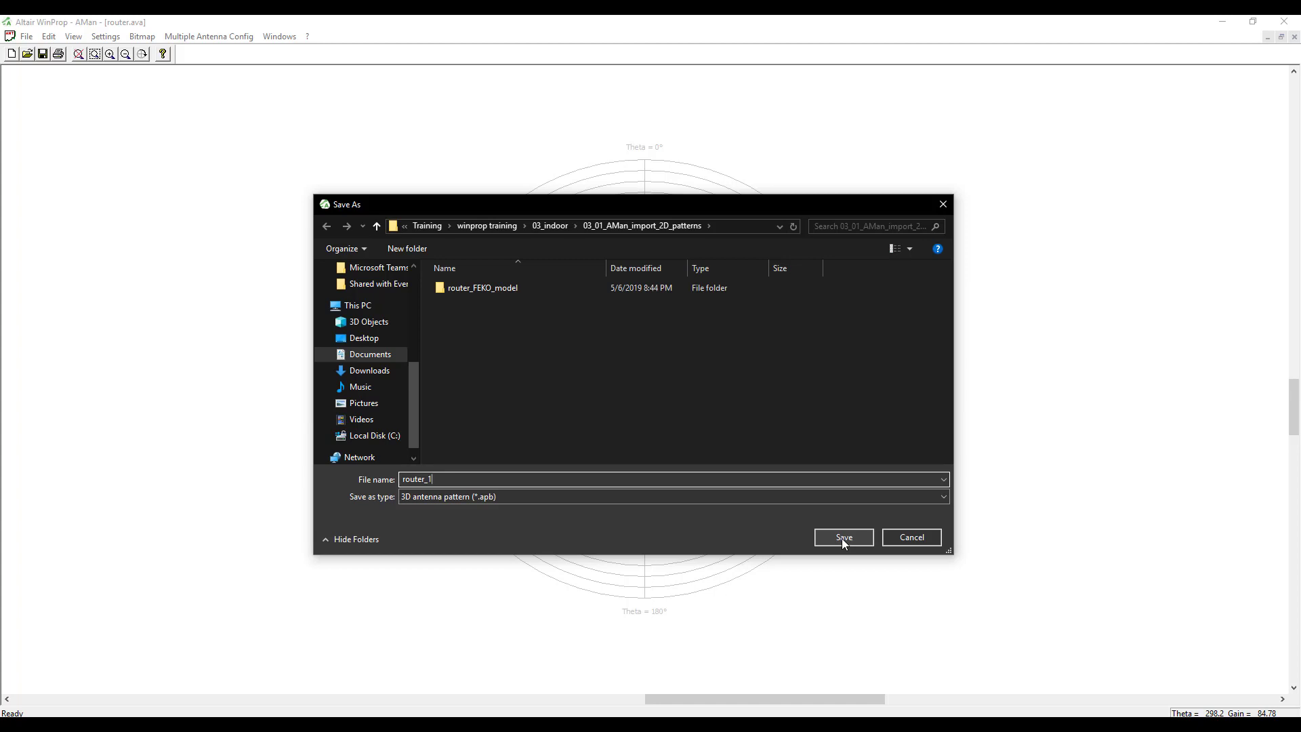
pyautogui.click(843, 539)
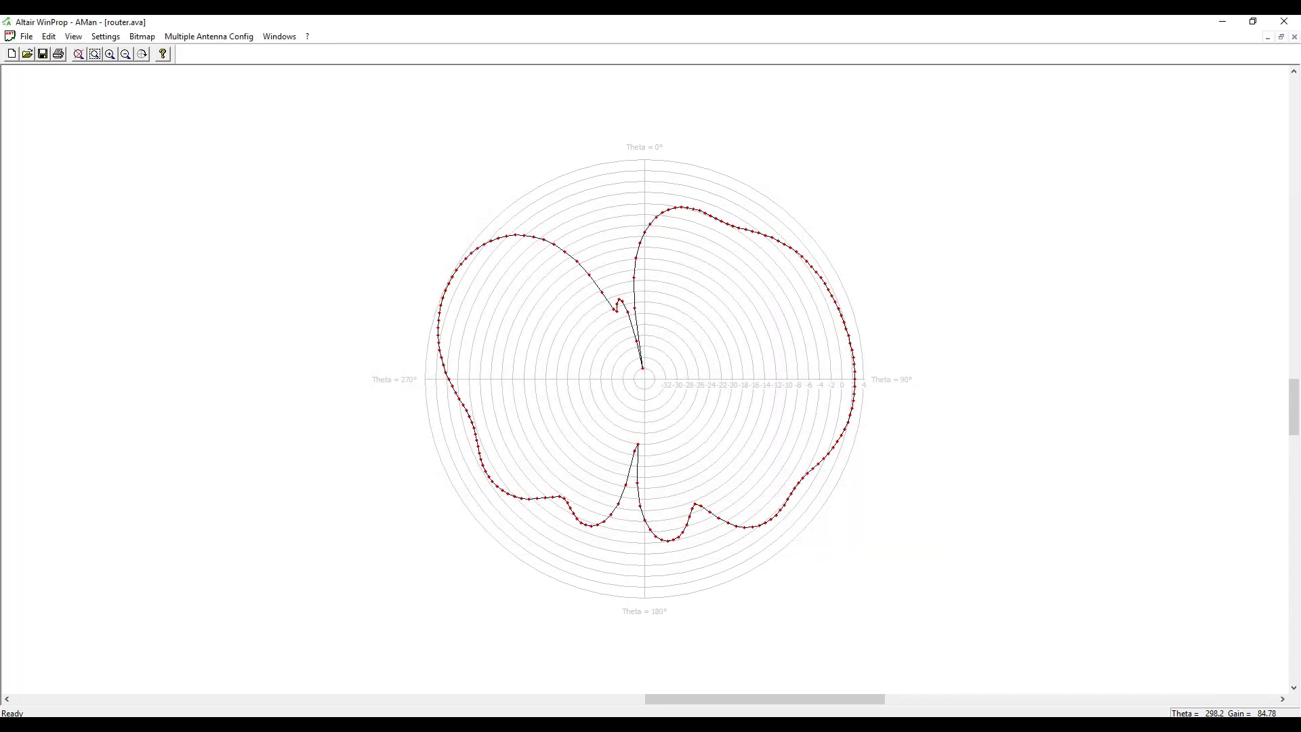
pyautogui.click(142, 54)
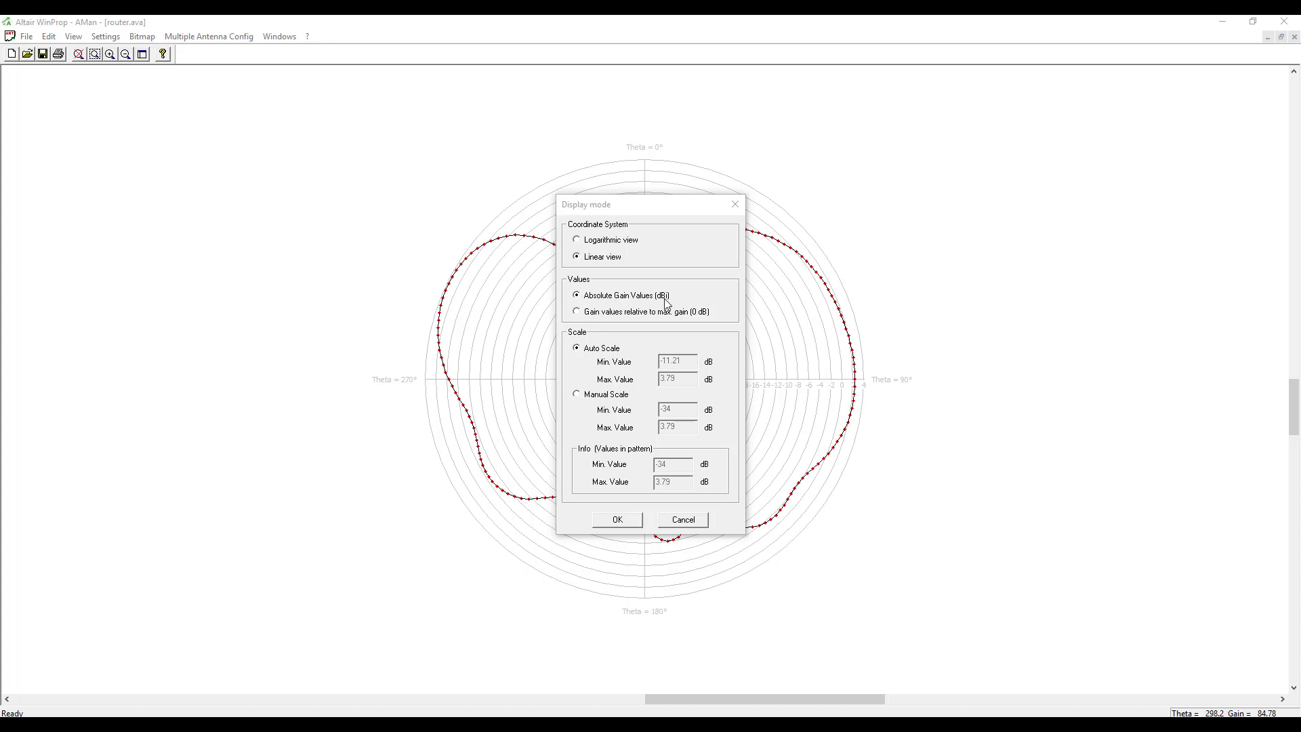
# Step: Display router_1.apb as a red 3D surface, zooming and rotating it to inspect from several angles
pyautogui.click(617, 521)
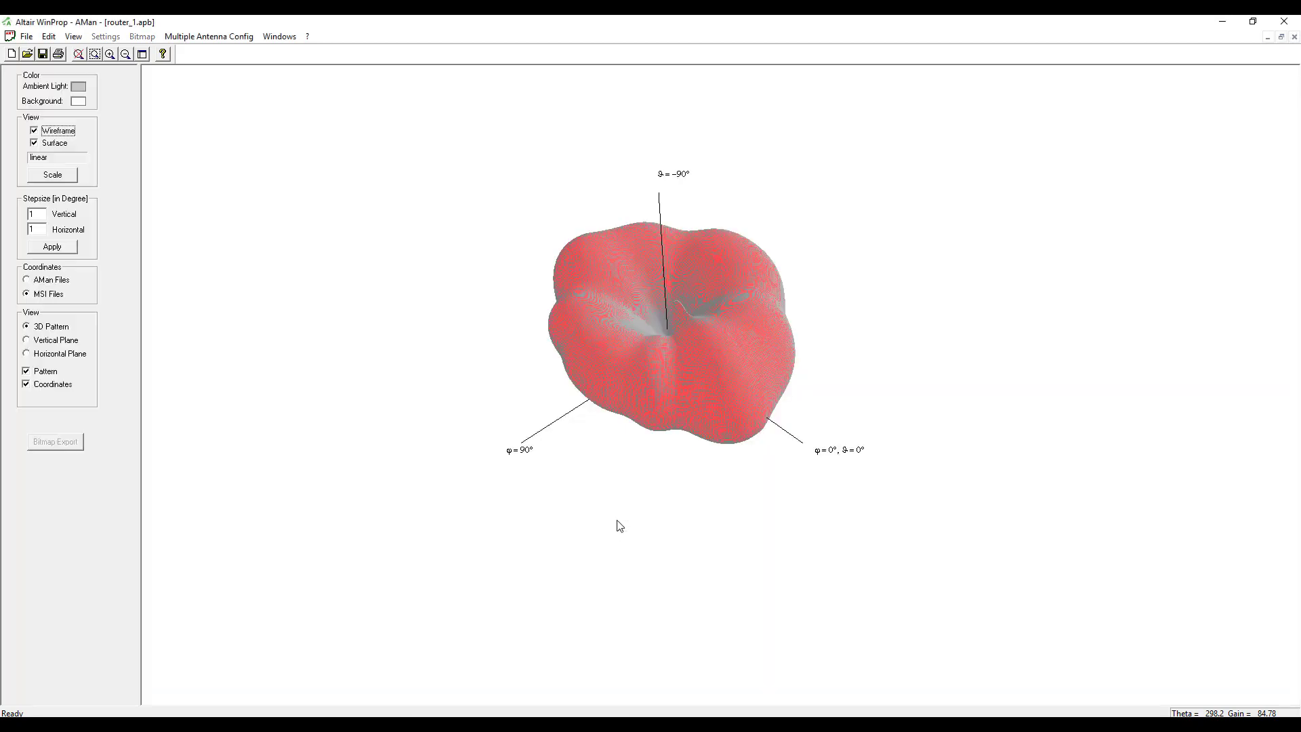
pyautogui.scroll(3, 716, 392)
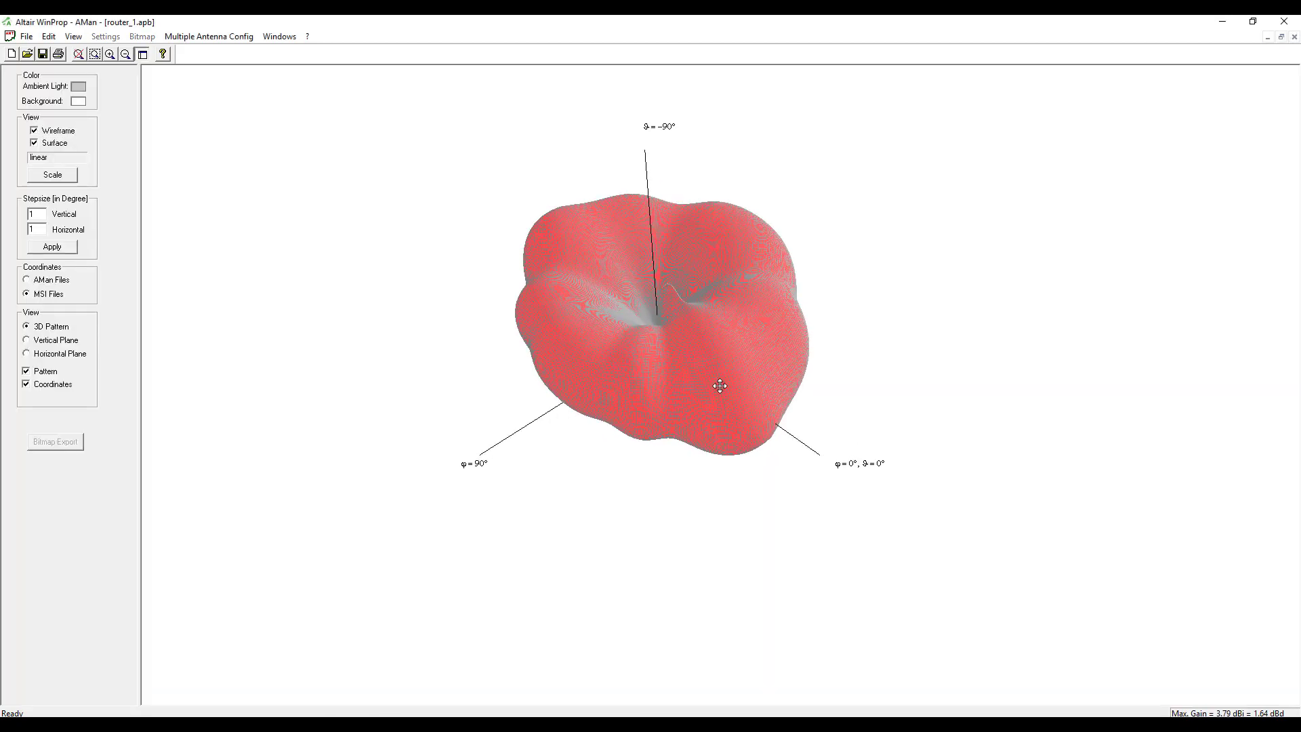
pyautogui.moveTo(693, 358)
pyautogui.mouseDown()
pyautogui.moveTo(697, 343)
pyautogui.moveTo(685, 366)
pyautogui.mouseUp()
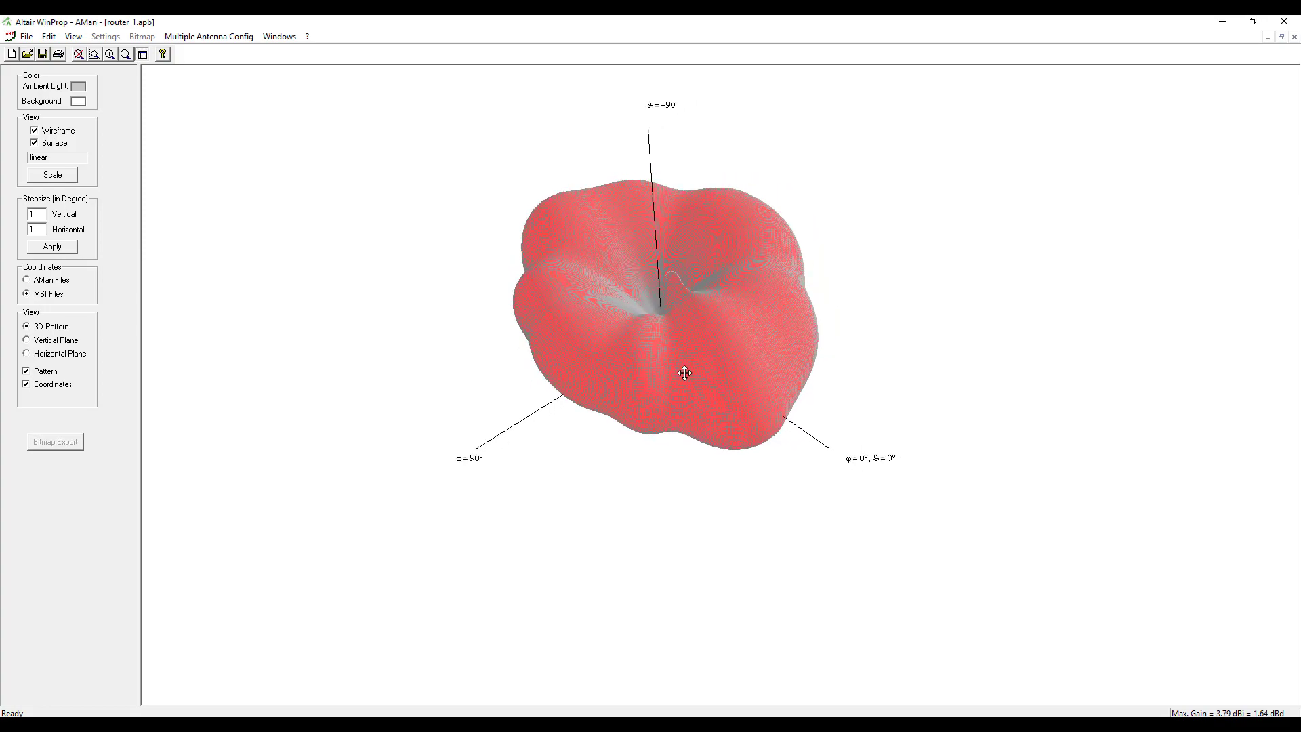
pyautogui.scroll(2, 691, 379)
pyautogui.scroll(3, 686, 436)
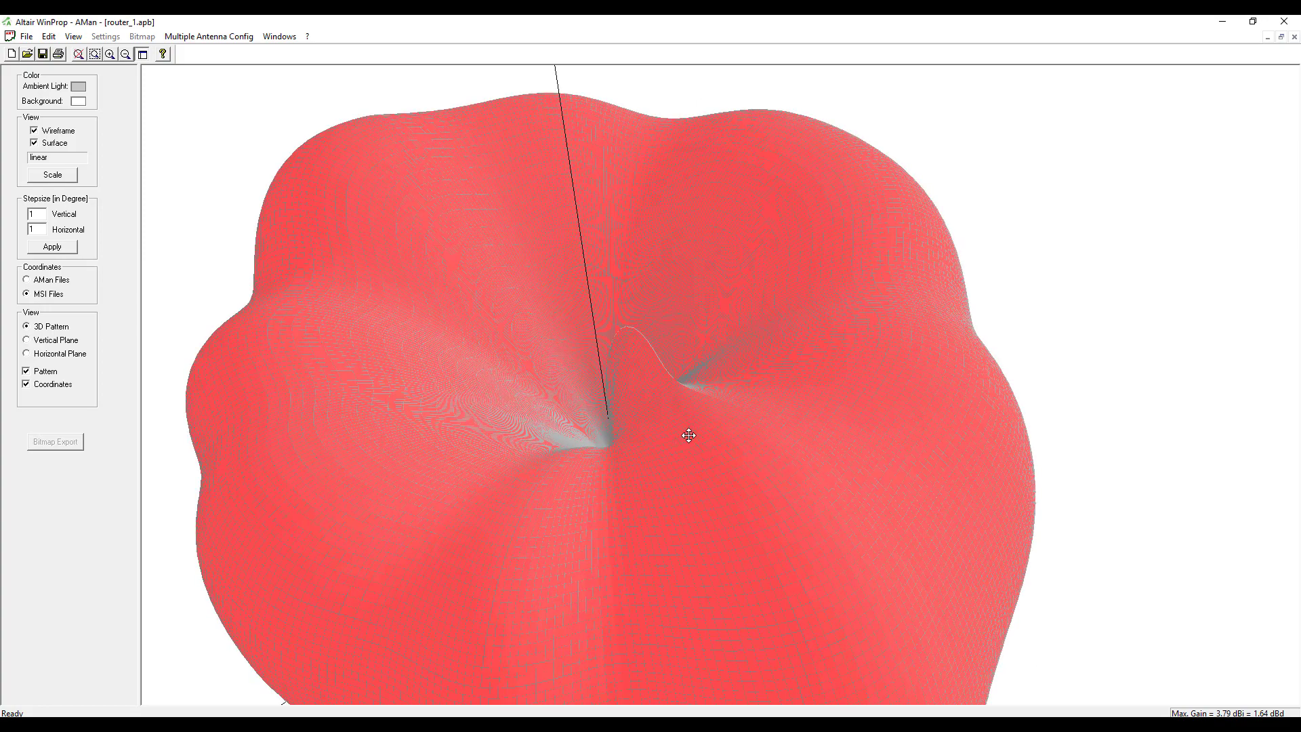
pyautogui.scroll(-2, 686, 440)
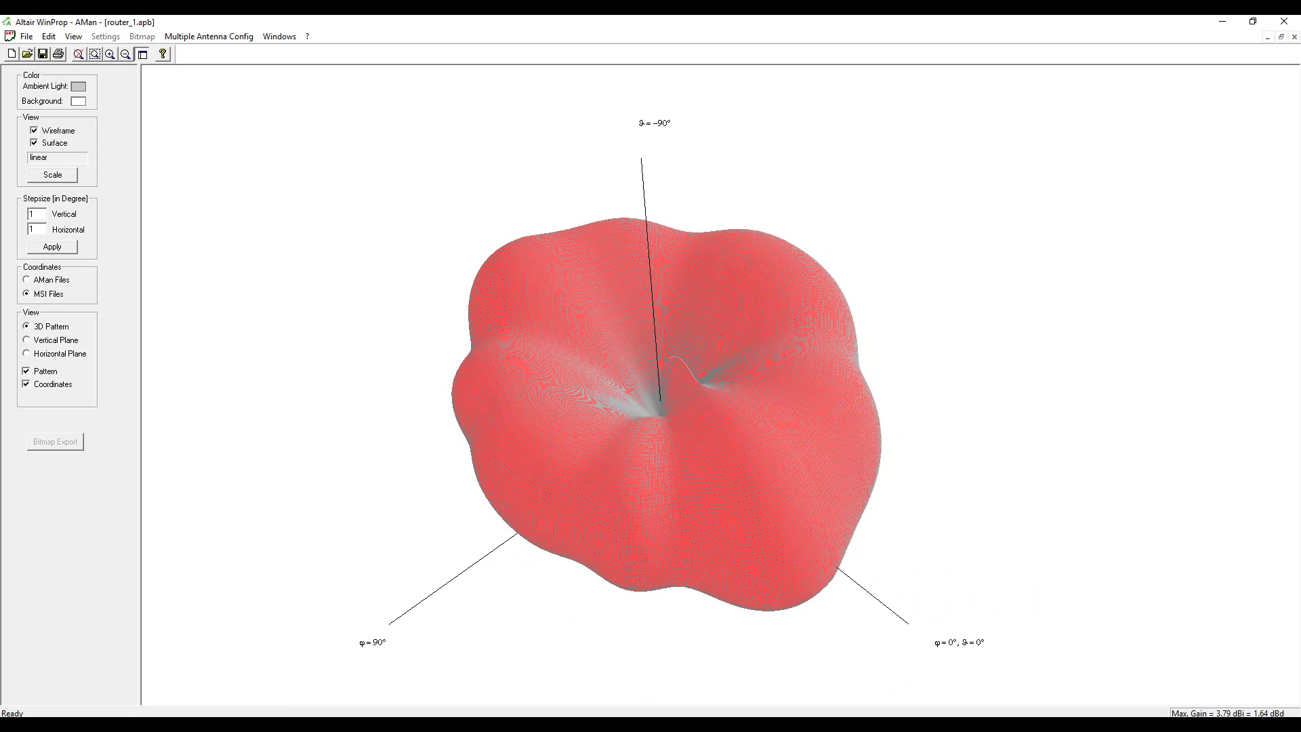
pyautogui.moveTo(717, 488); pyautogui.dragTo(717, 427)
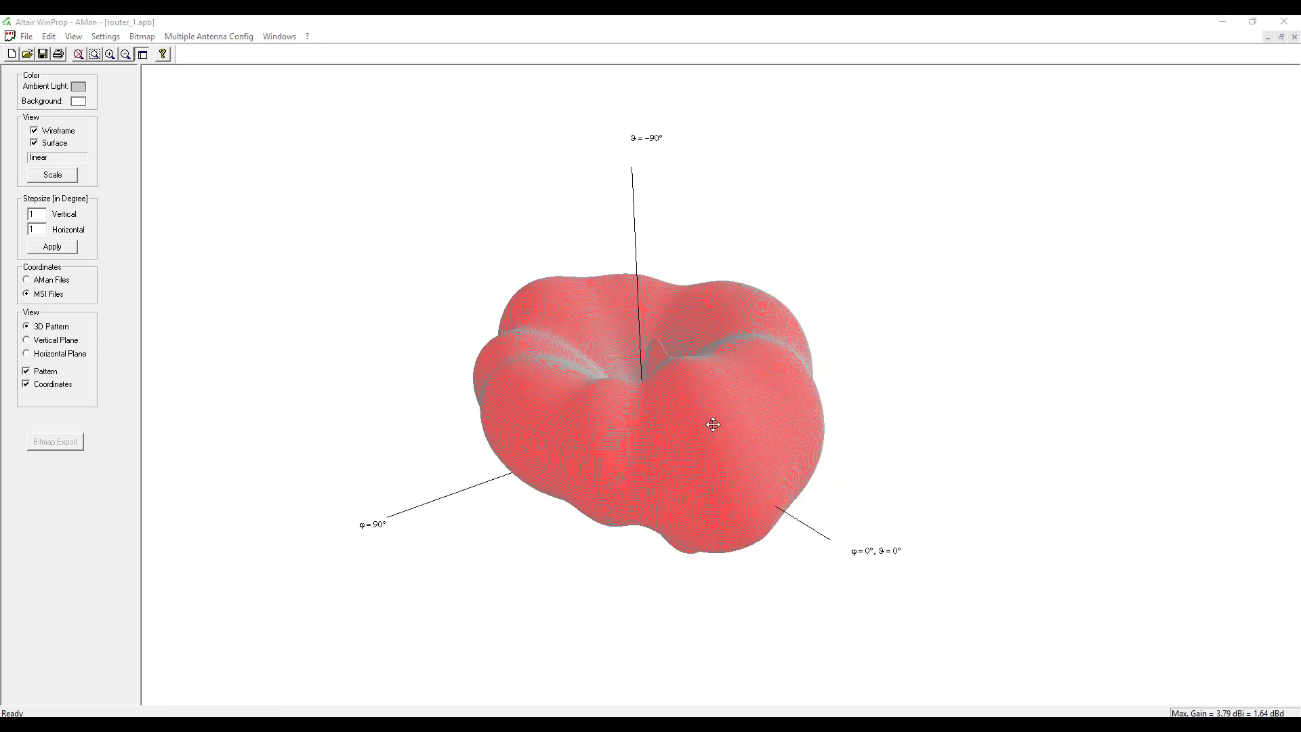
pyautogui.scroll(-1, 711, 431)
pyautogui.scroll(3, 711, 427)
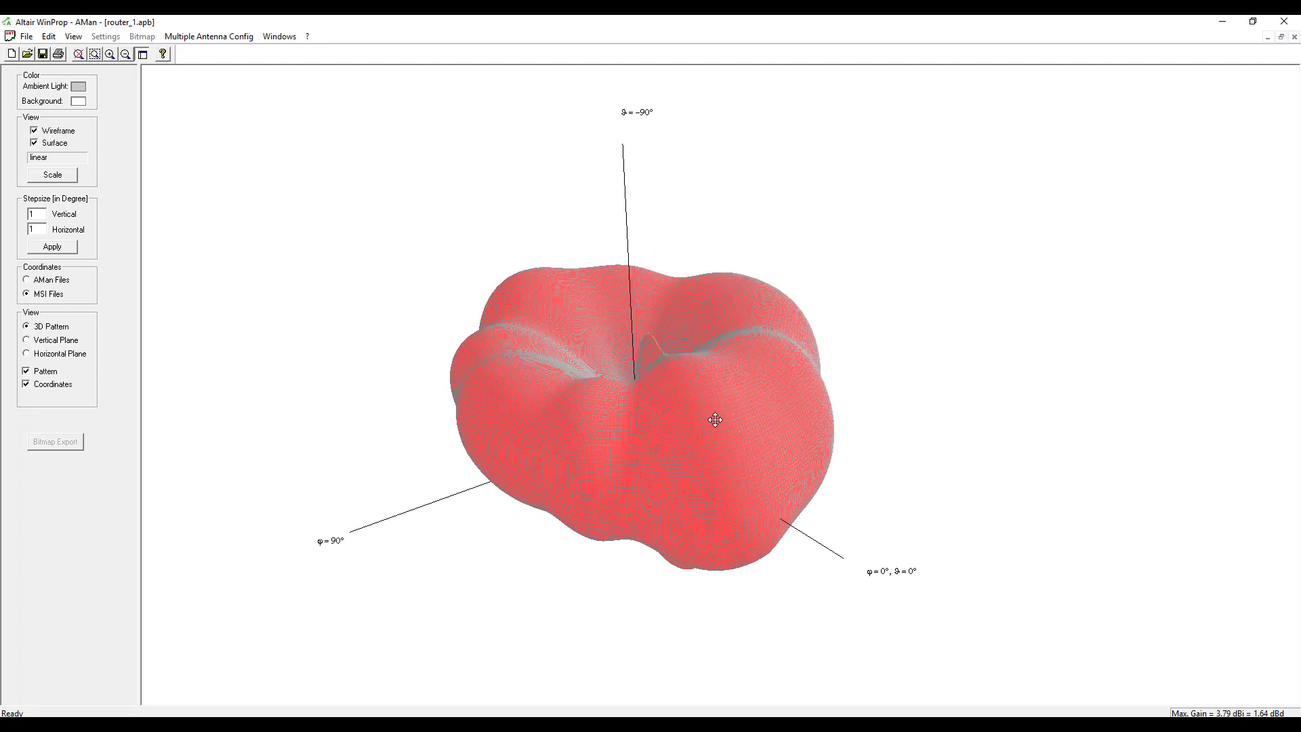
pyautogui.scroll(-3, 712, 421)
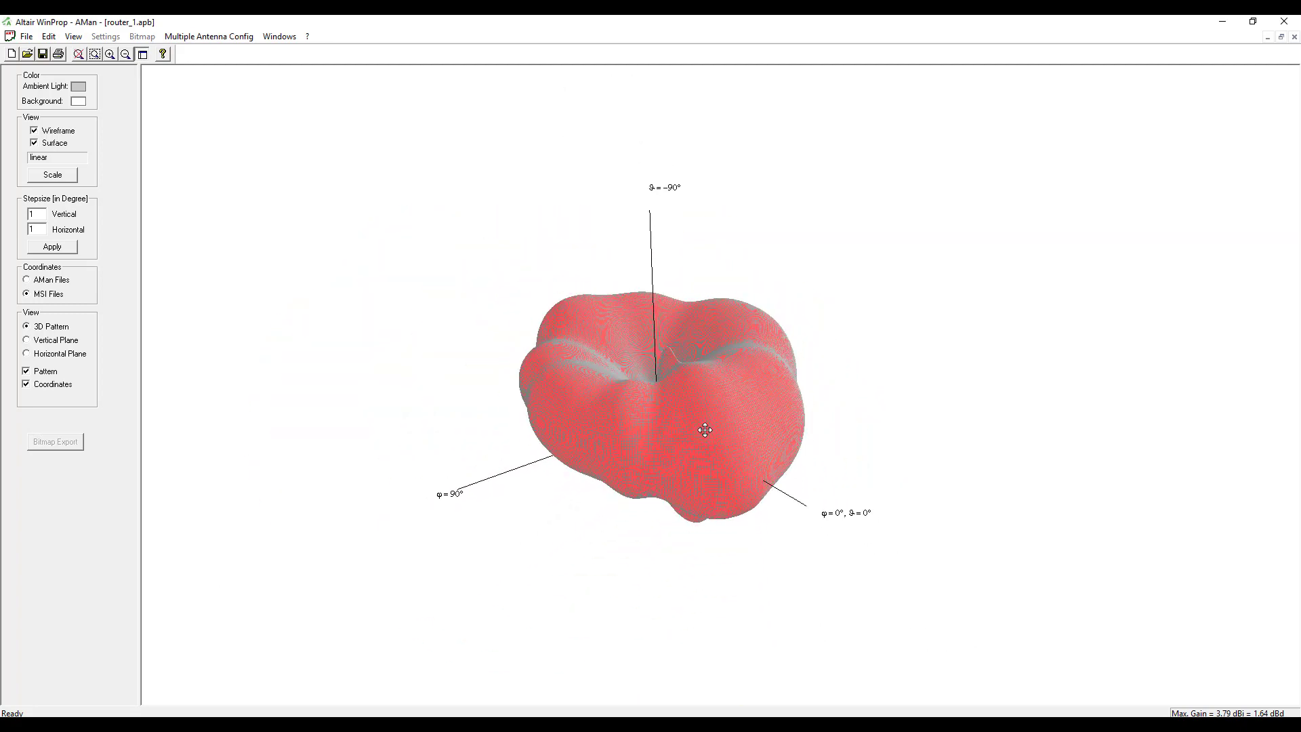
pyautogui.moveTo(637, 408); pyautogui.dragTo(641, 438)
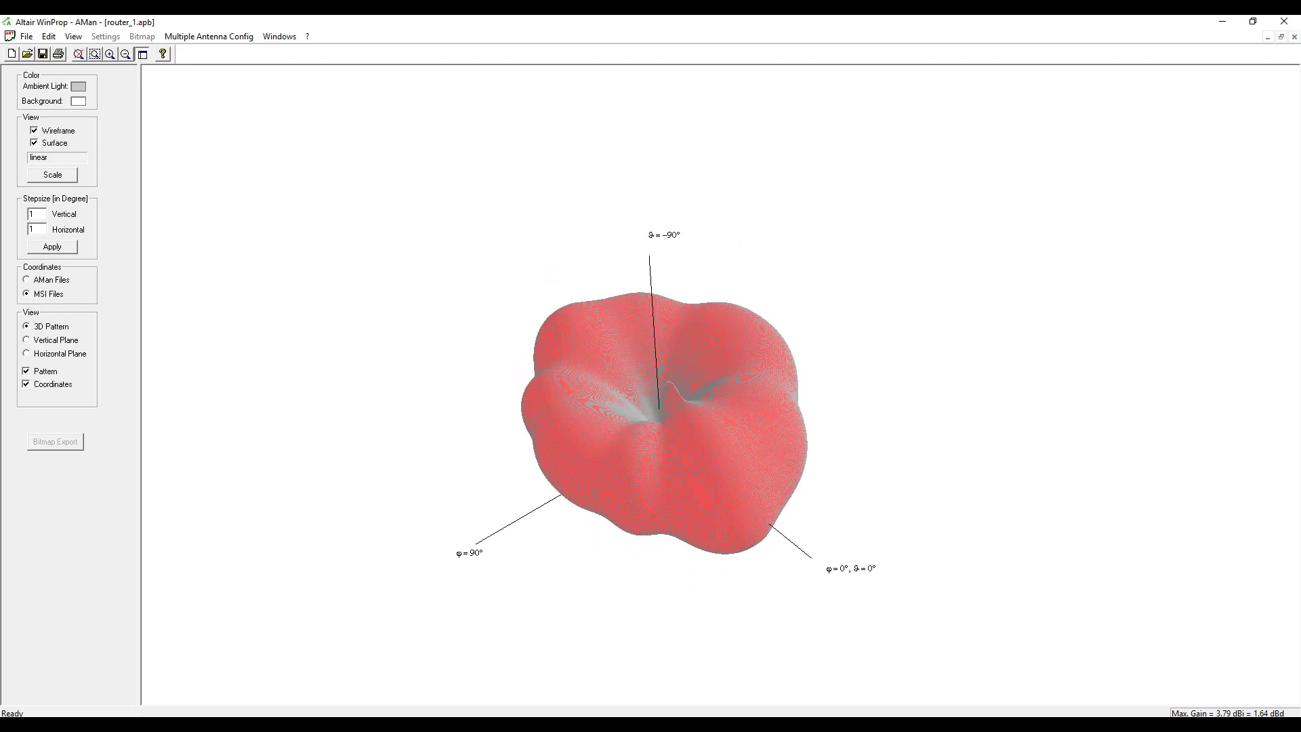